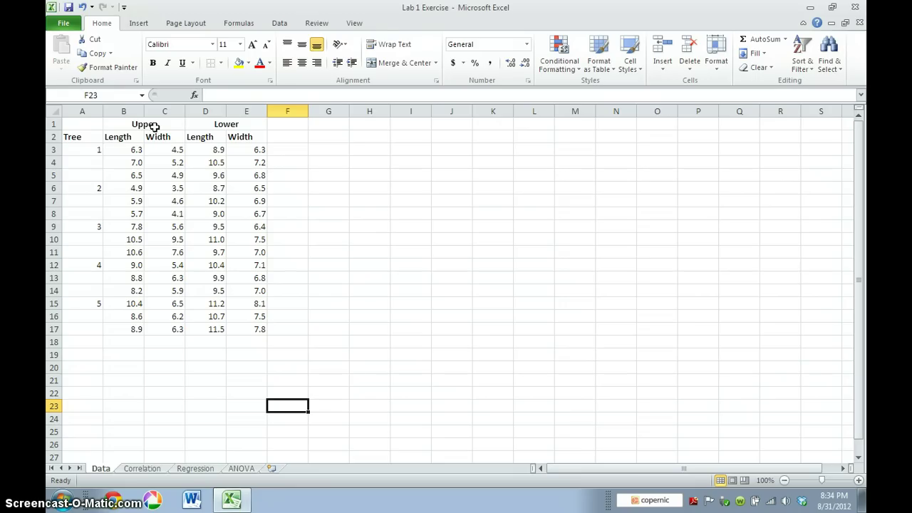
- Calculate the mean of the Upper Length data in cell B18 with =AVERAGE(B3:B17)
{"action": "left_click", "coordinate": [127, 343]}
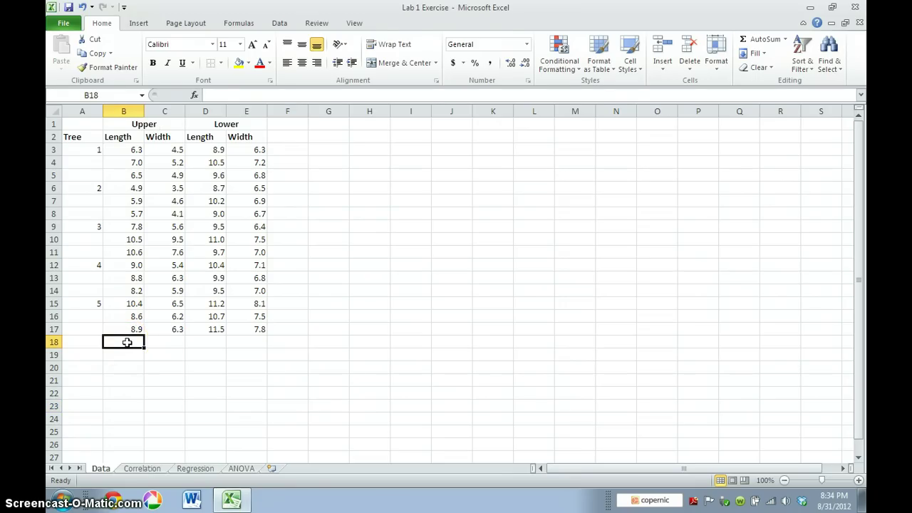
{"action": "type", "text": "="}
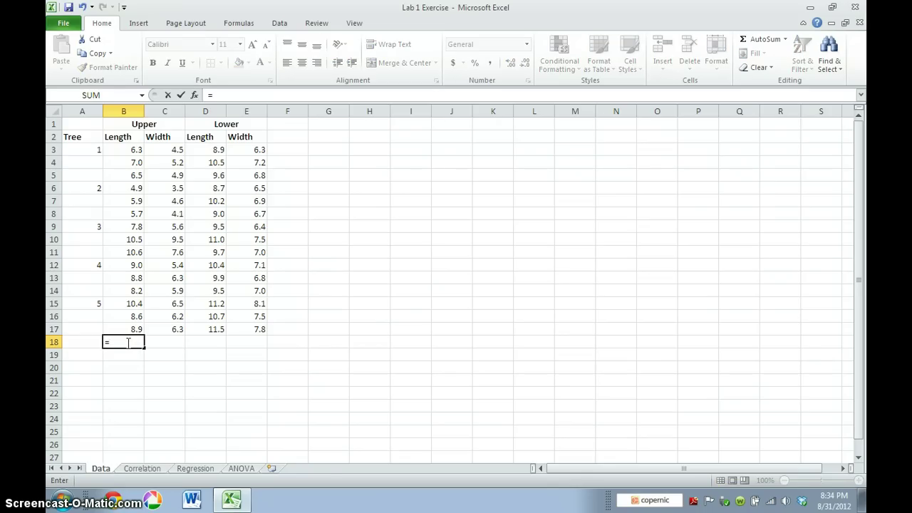
{"action": "type", "text": "average"}
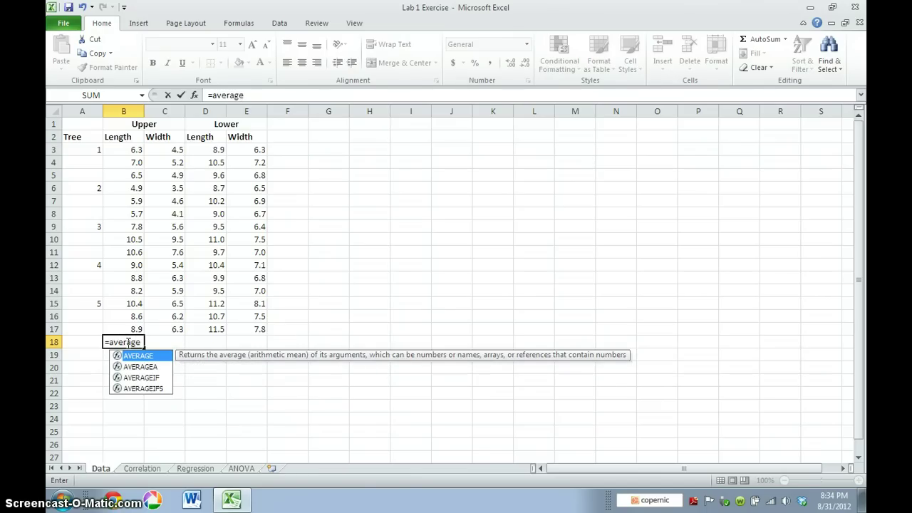
{"action": "type", "text": "("}
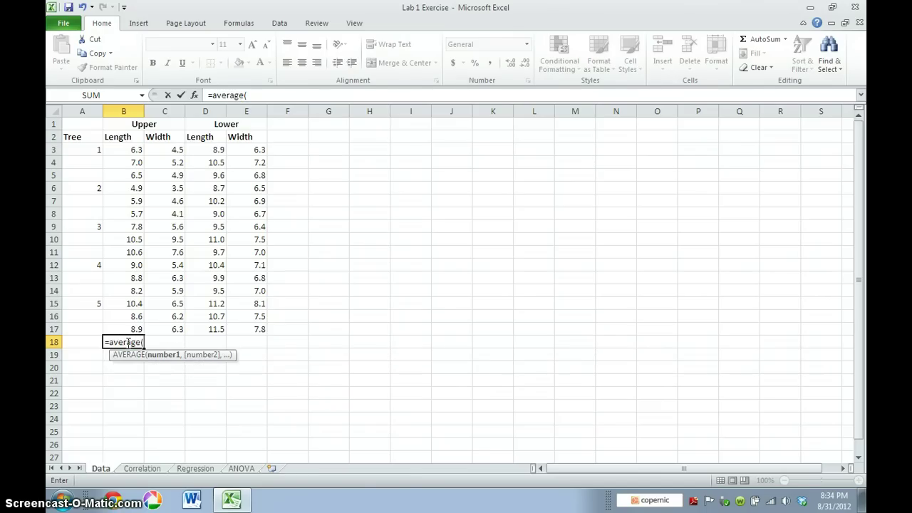
{"action": "left_click", "coordinate": [126, 152]}
{"action": "left_click_drag", "start_coordinate": [126, 151], "coordinate": [141, 327]}
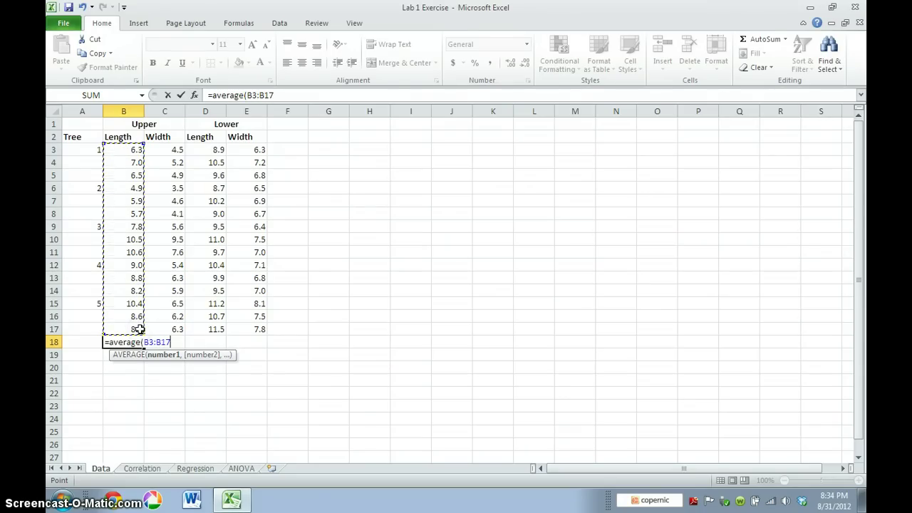
{"action": "type", "text": ")"}
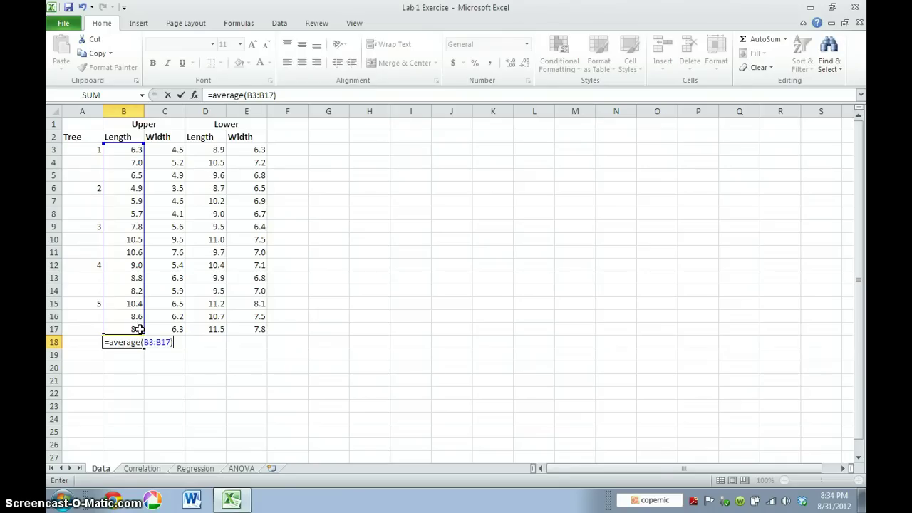
{"action": "key", "text": "Return"}
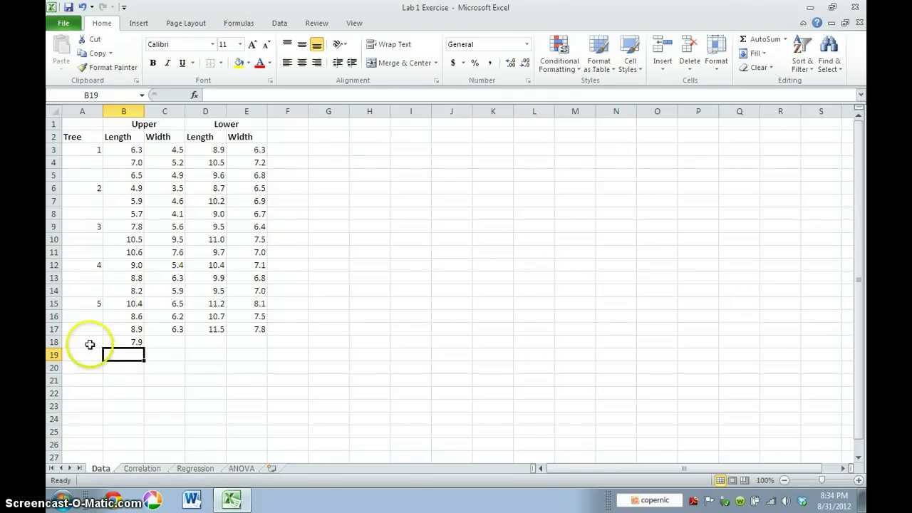
- Label cell A18 as "mean=" in bold
{"action": "left_click", "coordinate": [89, 344]}
{"action": "type", "text": "mean"}
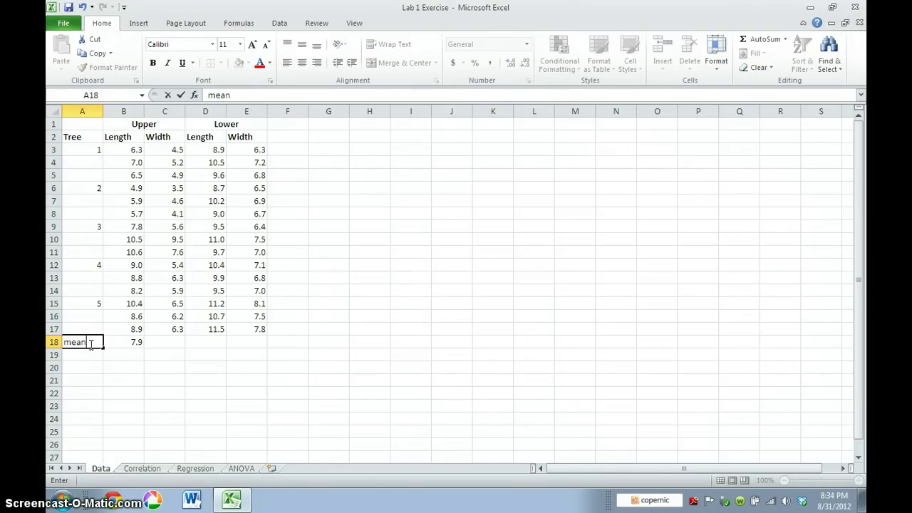
{"action": "type", "text": "="}
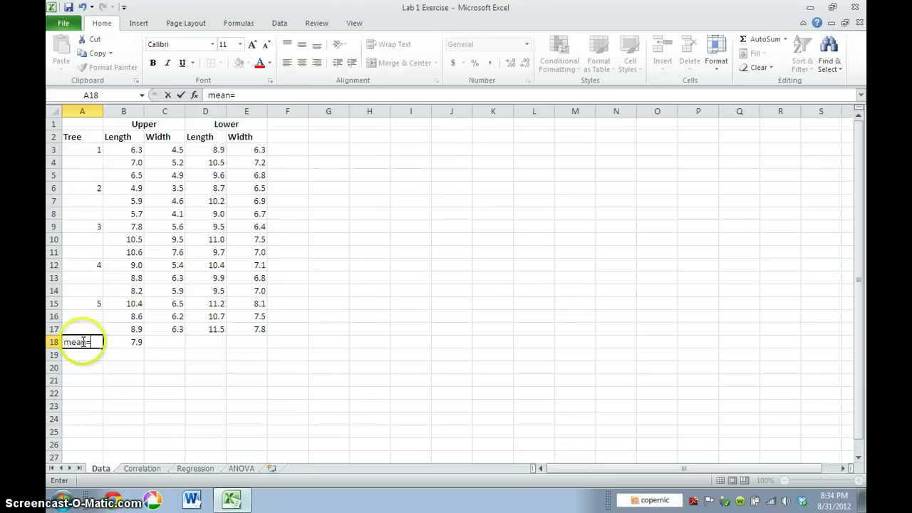
{"action": "left_click_drag", "start_coordinate": [90, 343], "coordinate": [69, 342]}
{"action": "left_click", "coordinate": [90, 322]}
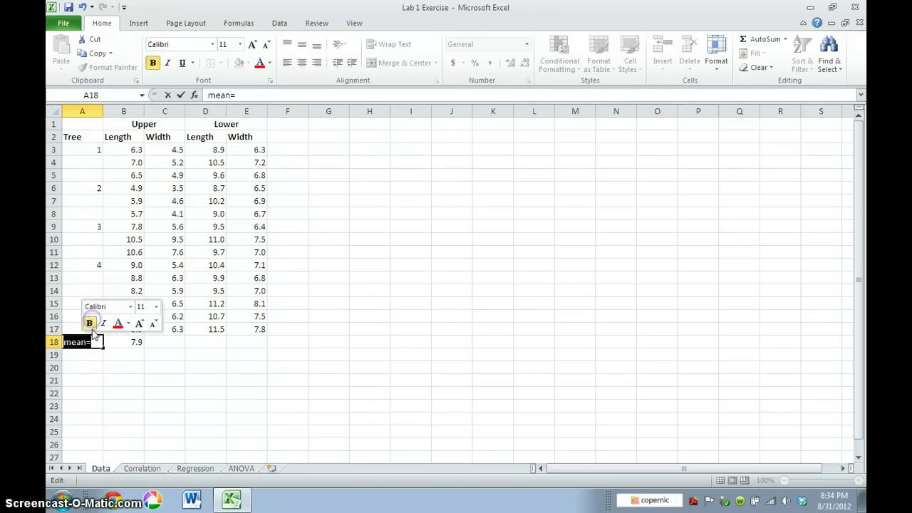
{"action": "left_click", "coordinate": [92, 365]}
{"action": "left_click", "coordinate": [87, 343]}
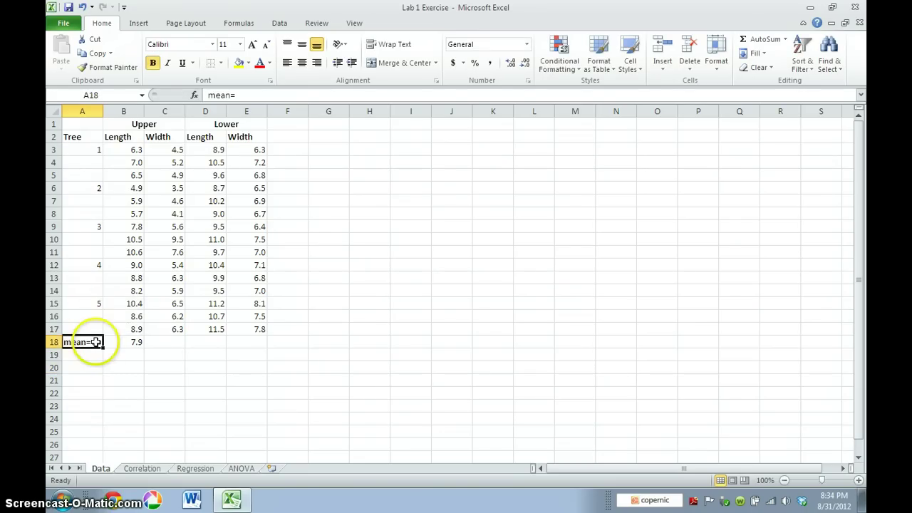
{"action": "left_click", "coordinate": [153, 64]}
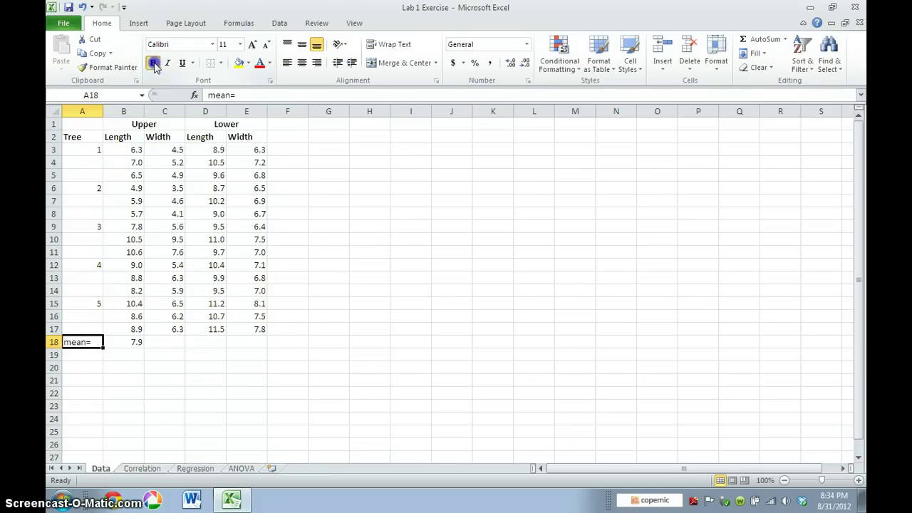
{"action": "left_click", "coordinate": [154, 64]}
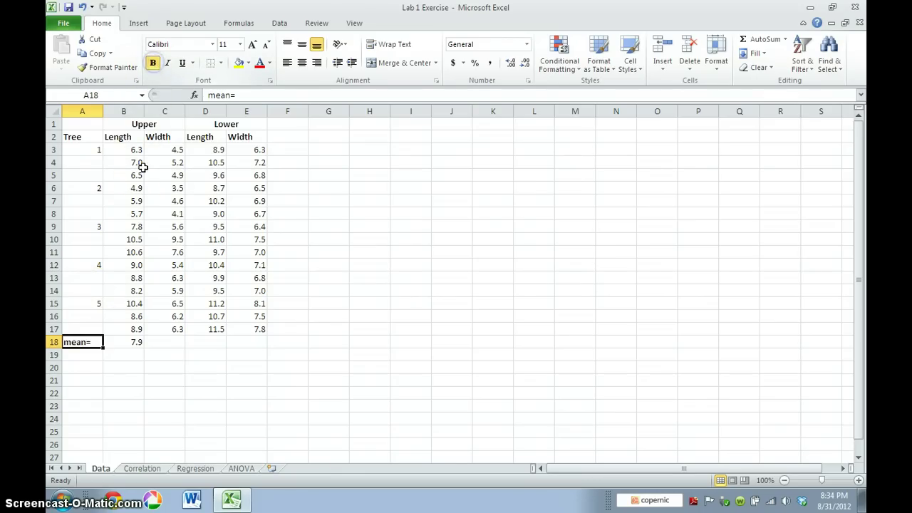
- Label cell A19 as "st. err.=" in bold
{"action": "left_click", "coordinate": [89, 353]}
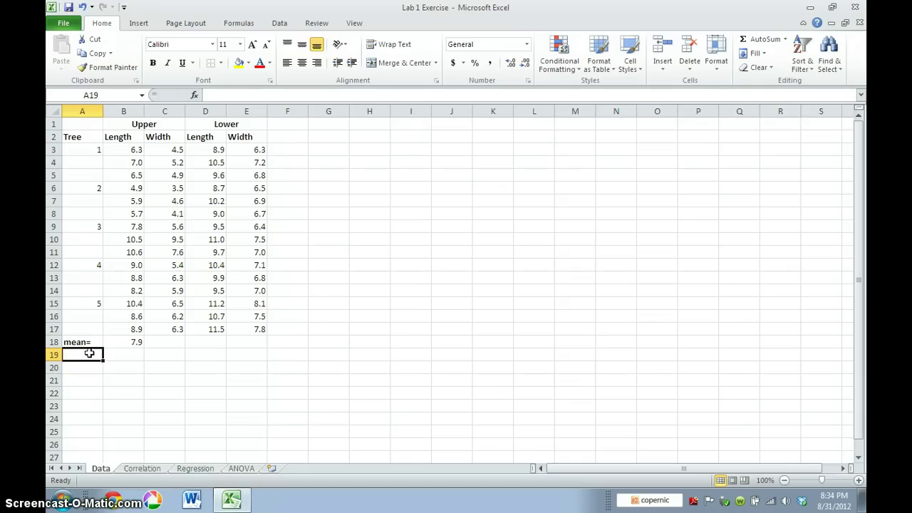
{"action": "type", "text": "st."}
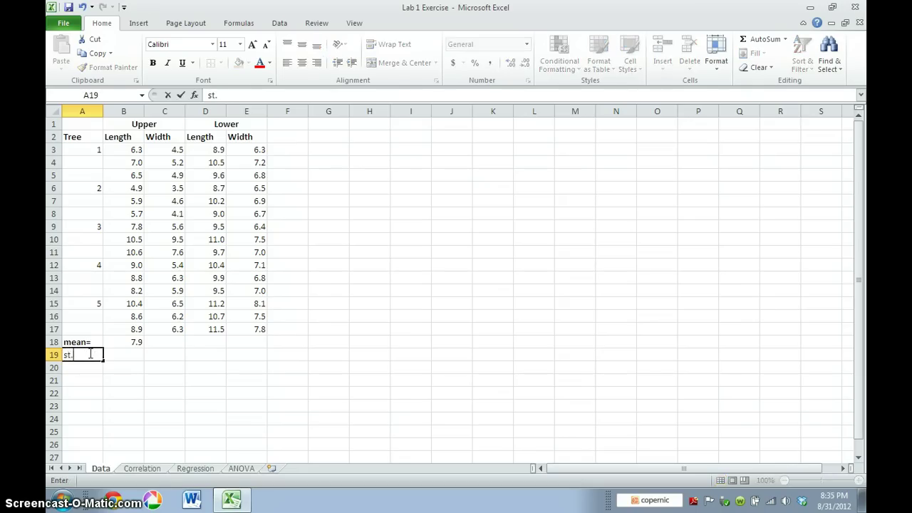
{"action": "type", "text": " err.="}
{"action": "left_click", "coordinate": [89, 353]}
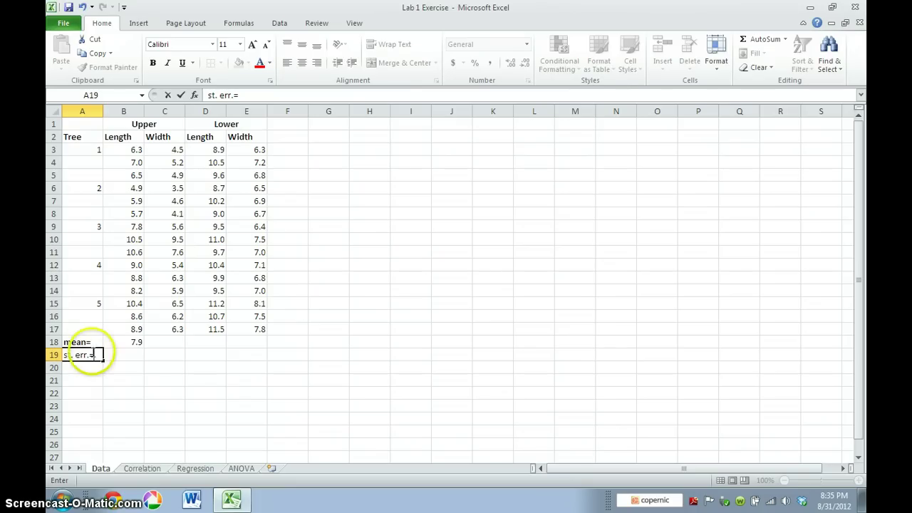
{"action": "left_click_drag", "start_coordinate": [89, 353], "coordinate": [64, 354]}
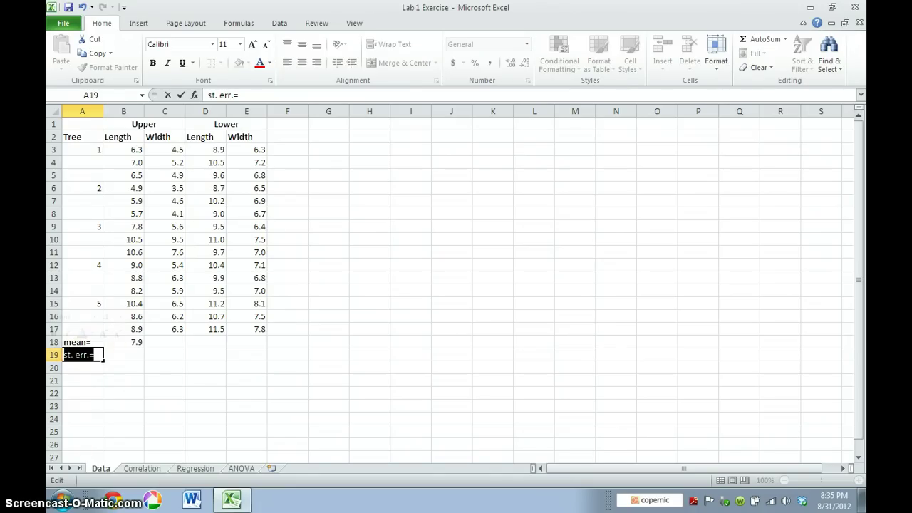
{"action": "left_click", "coordinate": [152, 64]}
- Begin the standard error formula in cell B19 with the sample standard deviation, =STDEV.S(B3:B18)
{"action": "left_click", "coordinate": [132, 357]}
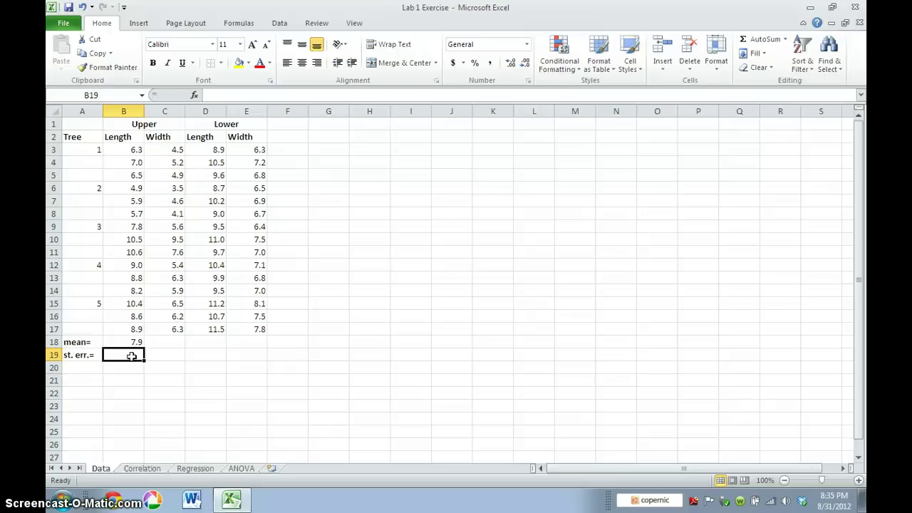
{"action": "type", "text": "="}
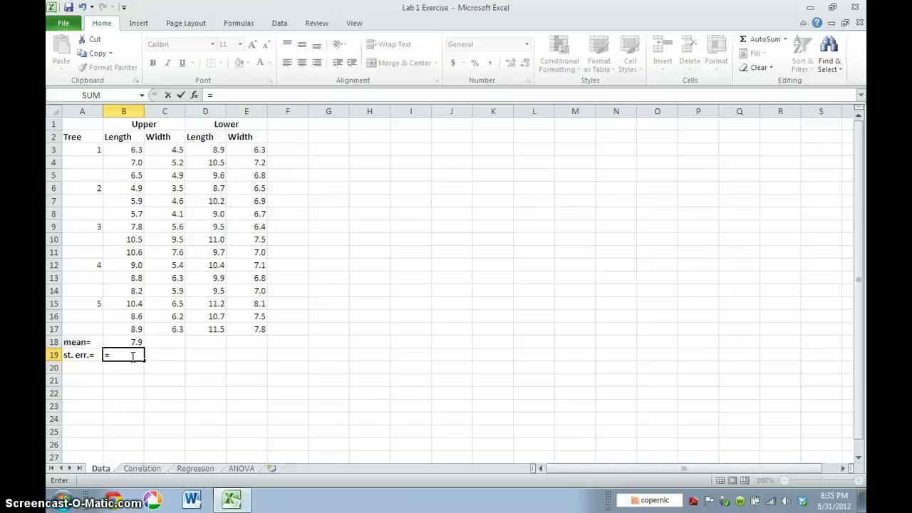
{"action": "type", "text": "st"}
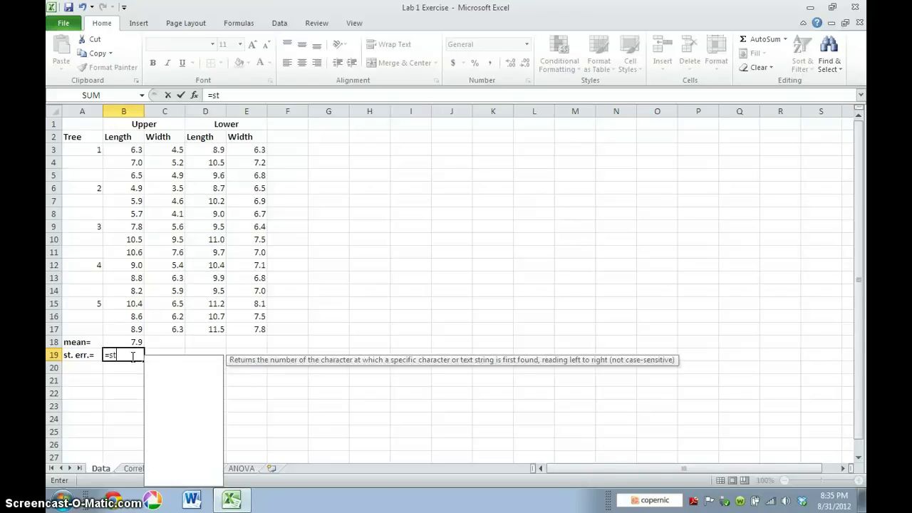
{"action": "type", "text": "dev"}
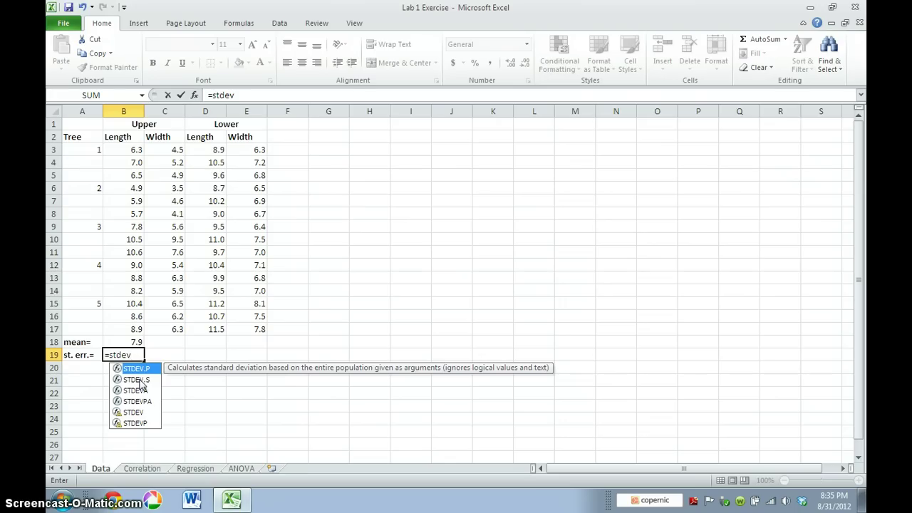
{"action": "left_click", "coordinate": [137, 379]}
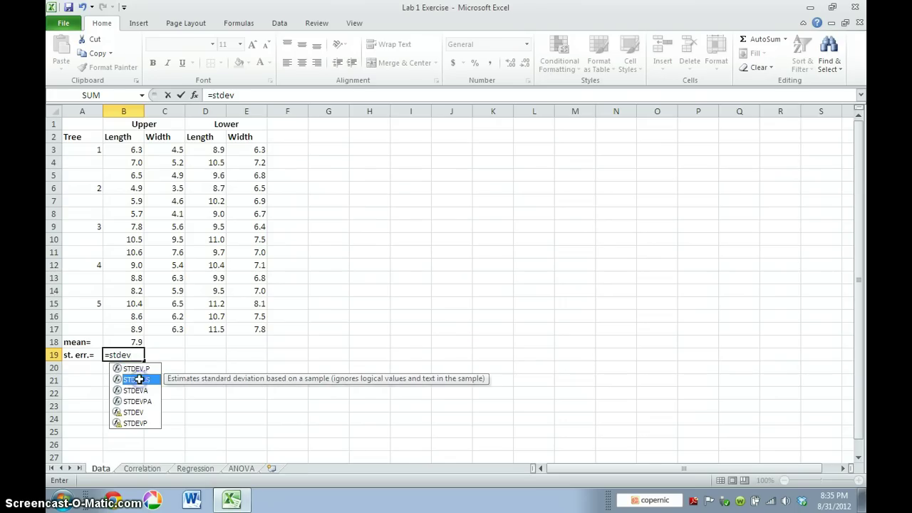
{"action": "double_click", "coordinate": [137, 380]}
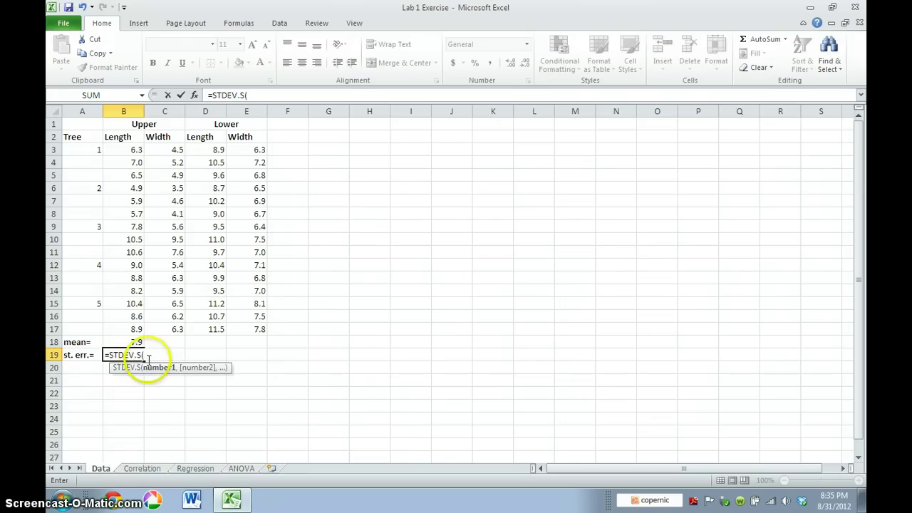
{"action": "left_click_drag", "start_coordinate": [130, 149], "coordinate": [137, 337]}
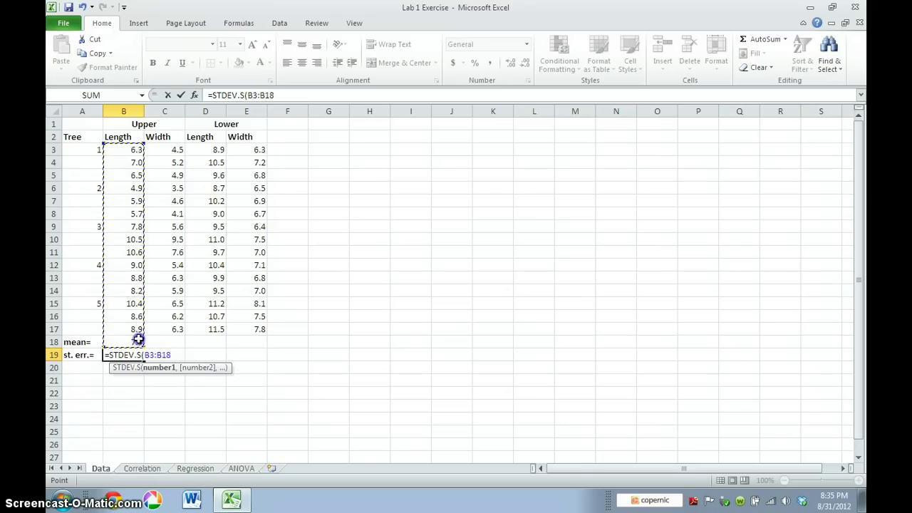
{"action": "type", "text": ")"}
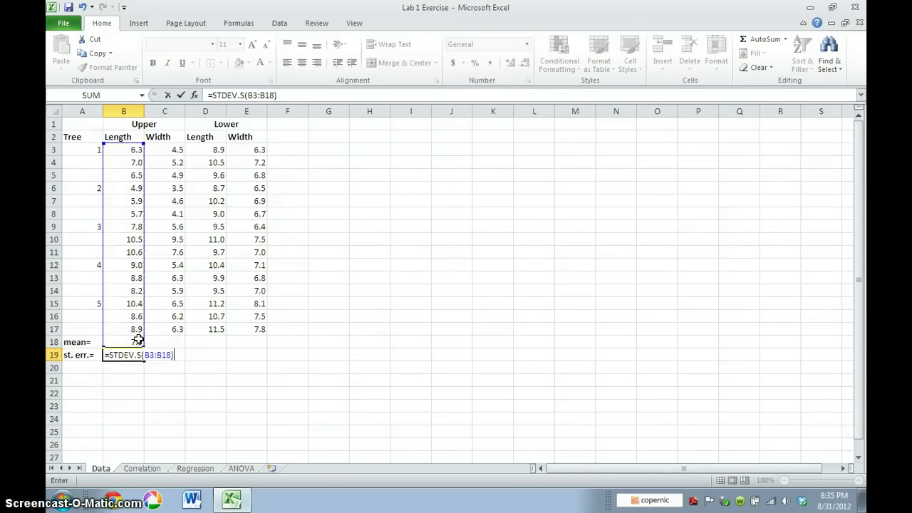
- Complete the standard error formula in B19 by dividing the standard deviation by SQRT(COUNT(B3:B18))
{"action": "type", "text": "/s"}
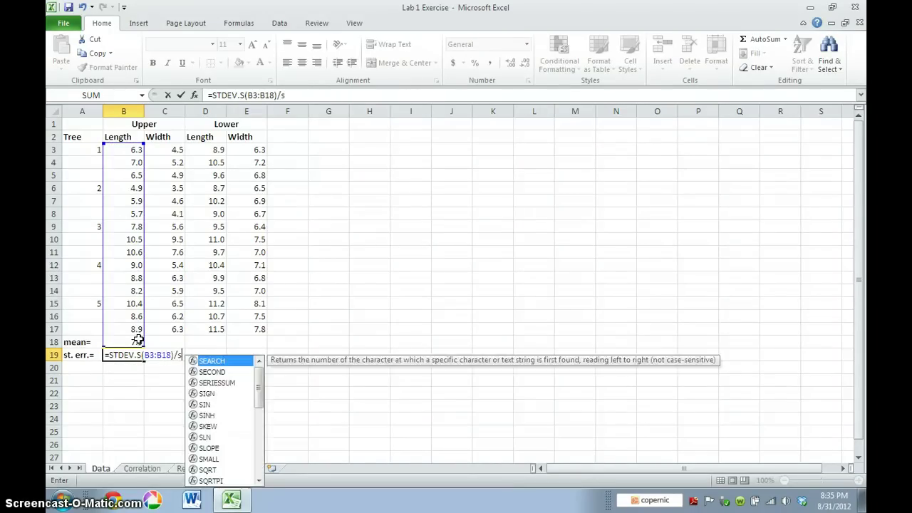
{"action": "type", "text": "qrt"}
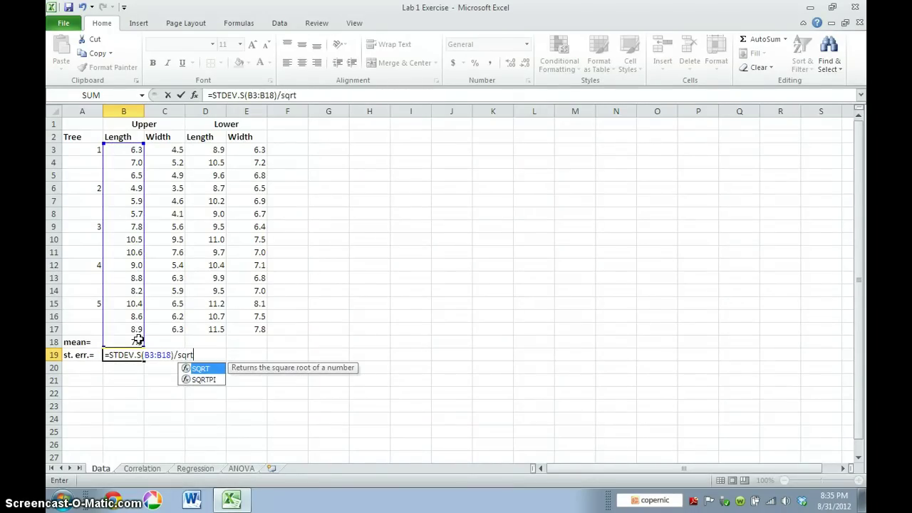
{"action": "left_click", "coordinate": [204, 369]}
{"action": "left_click", "coordinate": [204, 369]}
{"action": "left_click", "coordinate": [204, 369]}
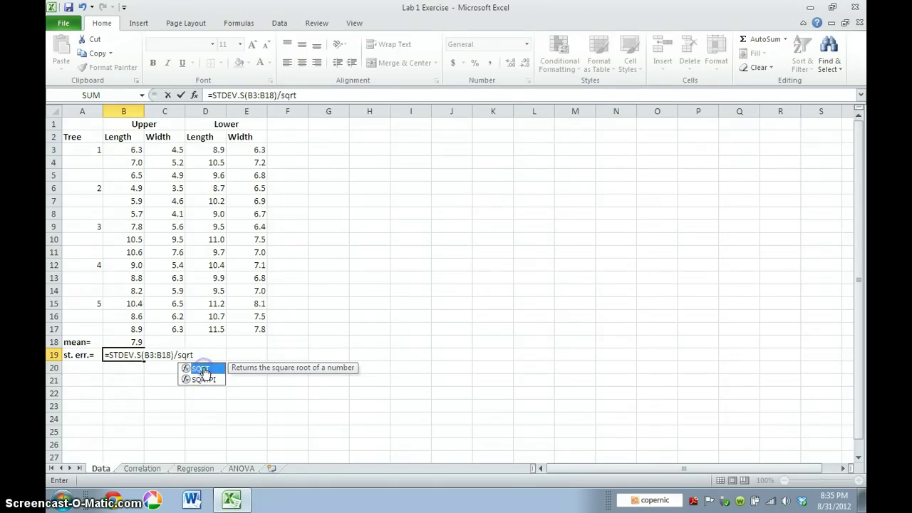
{"action": "double_click", "coordinate": [204, 369]}
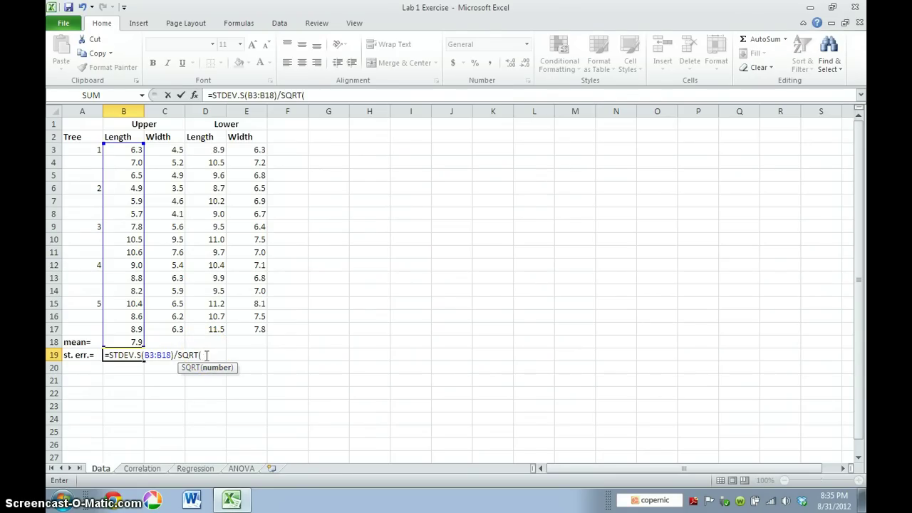
{"action": "left_click", "coordinate": [205, 355]}
{"action": "type", "text": "count"}
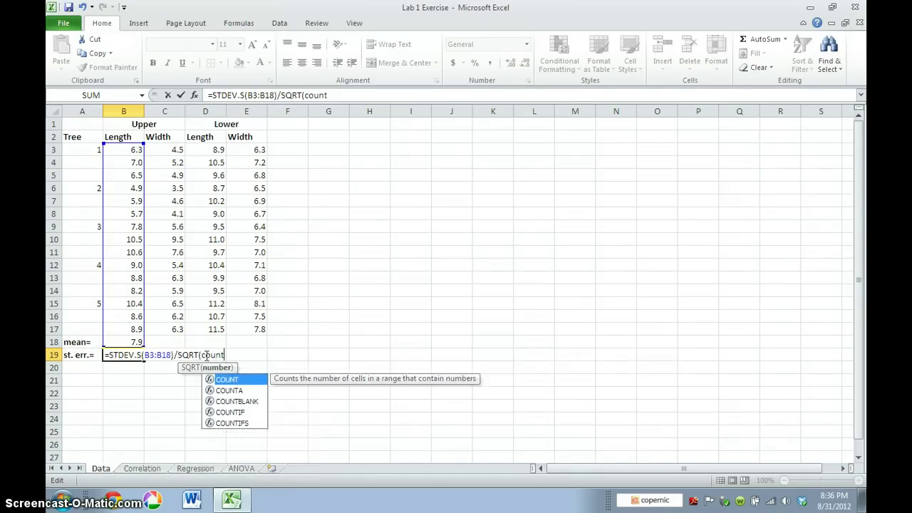
{"action": "type", "text": "("}
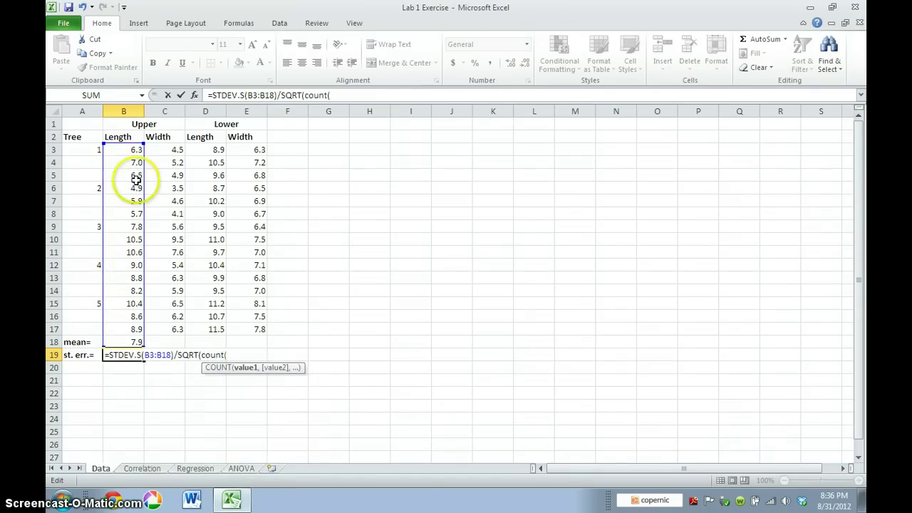
{"action": "left_click", "coordinate": [134, 149]}
{"action": "left_click_drag", "start_coordinate": [134, 150], "coordinate": [136, 341]}
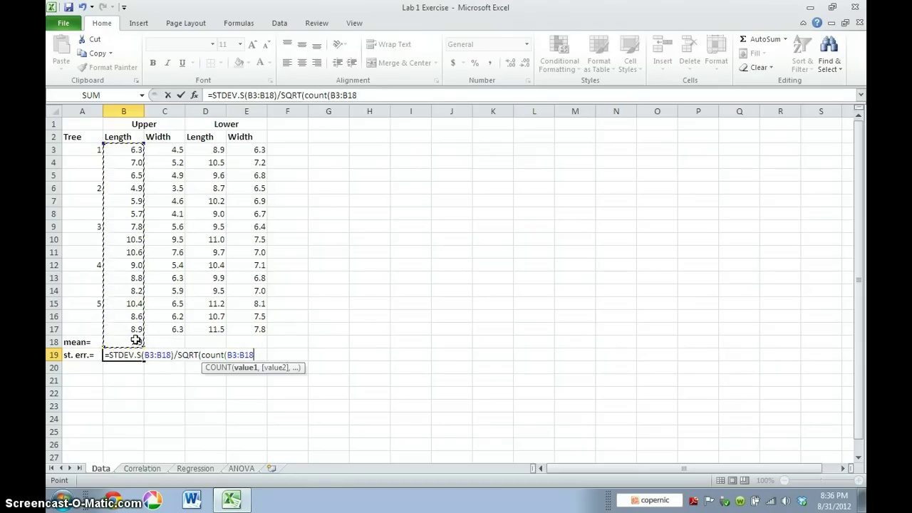
{"action": "type", "text": "))"}
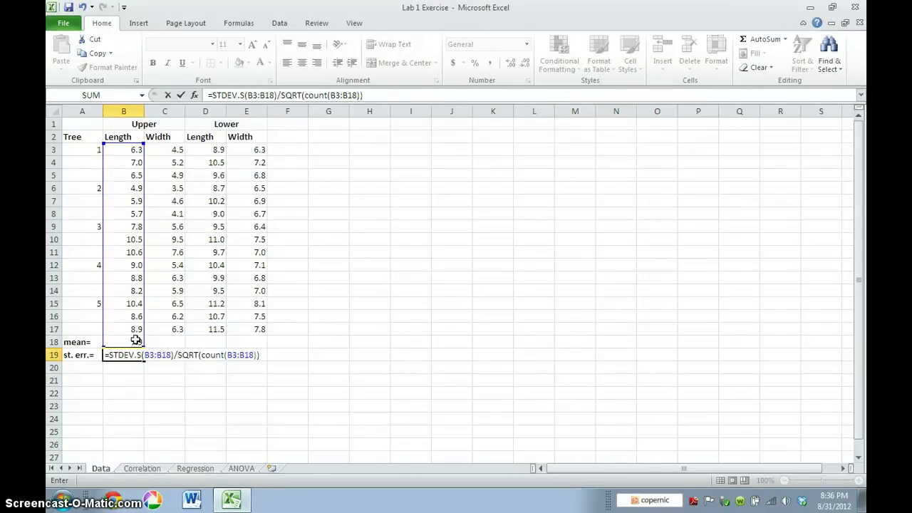
{"action": "key", "text": "Return"}
{"action": "left_click", "coordinate": [126, 369]}
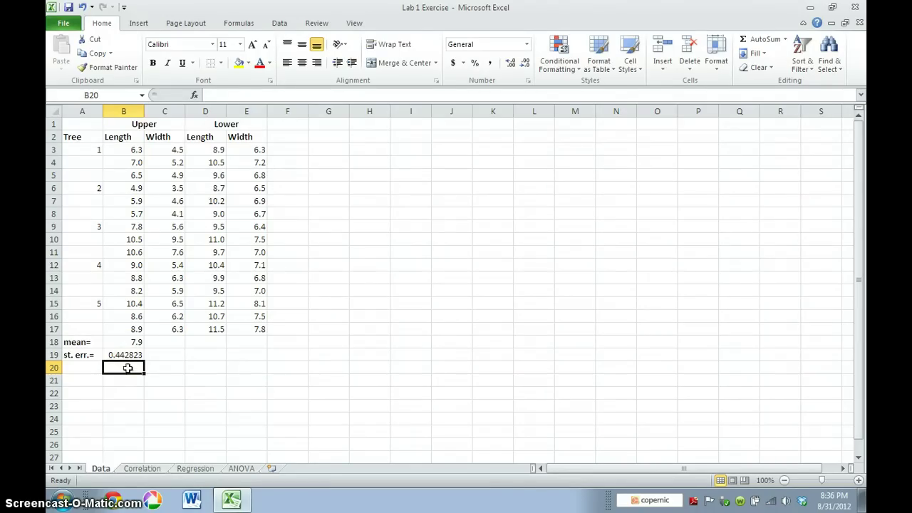
- Fill the mean and standard error formulas from B18:B19 across to column E
{"action": "left_click", "coordinate": [132, 342]}
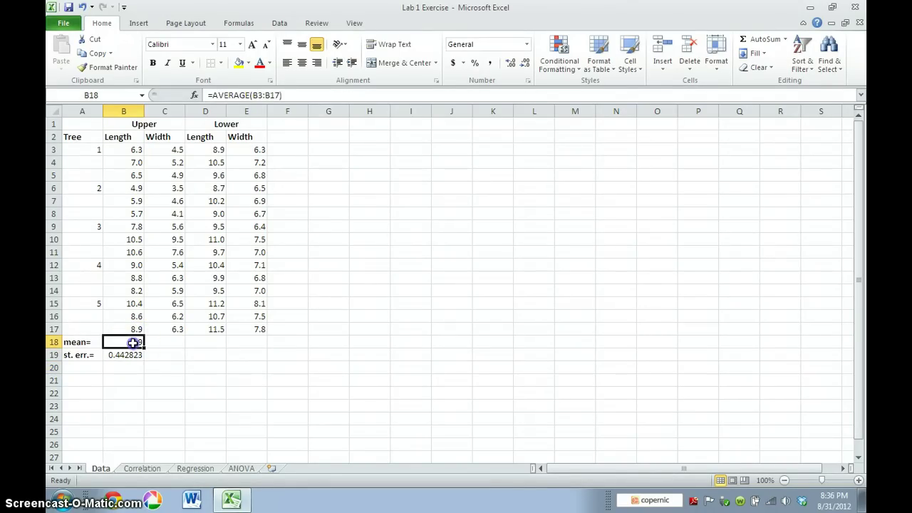
{"action": "left_click_drag", "start_coordinate": [133, 343], "coordinate": [133, 351]}
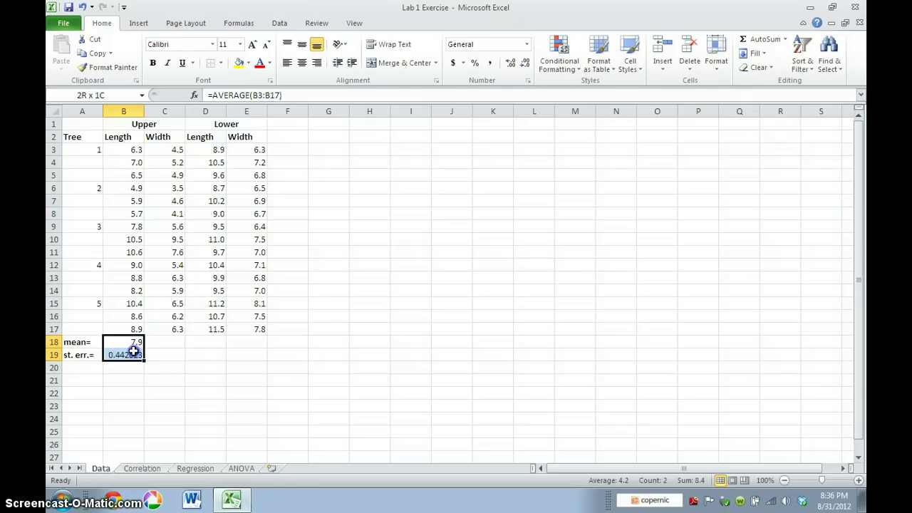
{"action": "left_click_drag", "start_coordinate": [134, 351], "coordinate": [133, 350]}
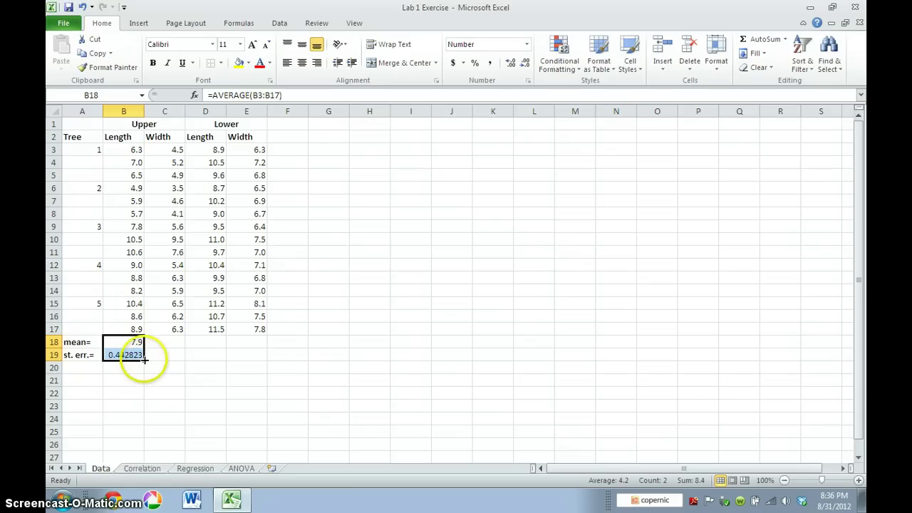
{"action": "left_click_drag", "start_coordinate": [144, 359], "coordinate": [250, 358]}
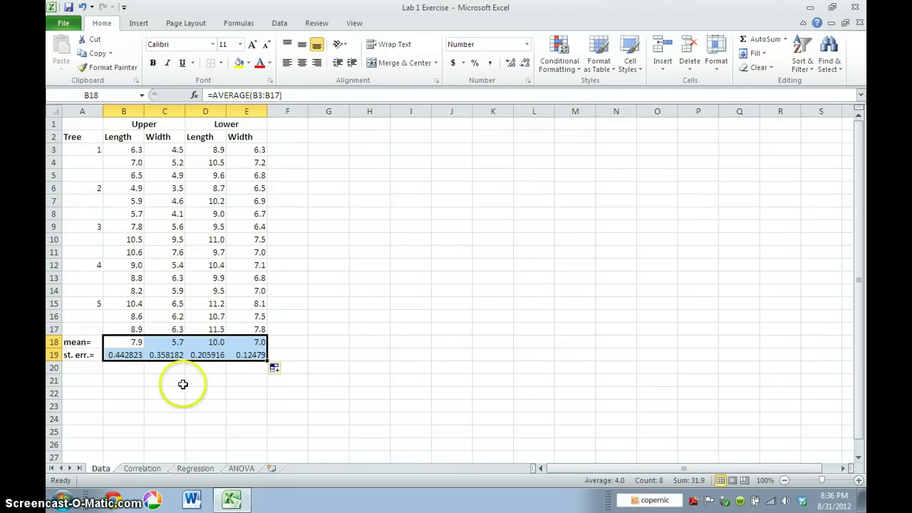
- Format the mean and standard error values in B18:E19 to one decimal place
{"action": "left_click_drag", "start_coordinate": [129, 343], "coordinate": [243, 358]}
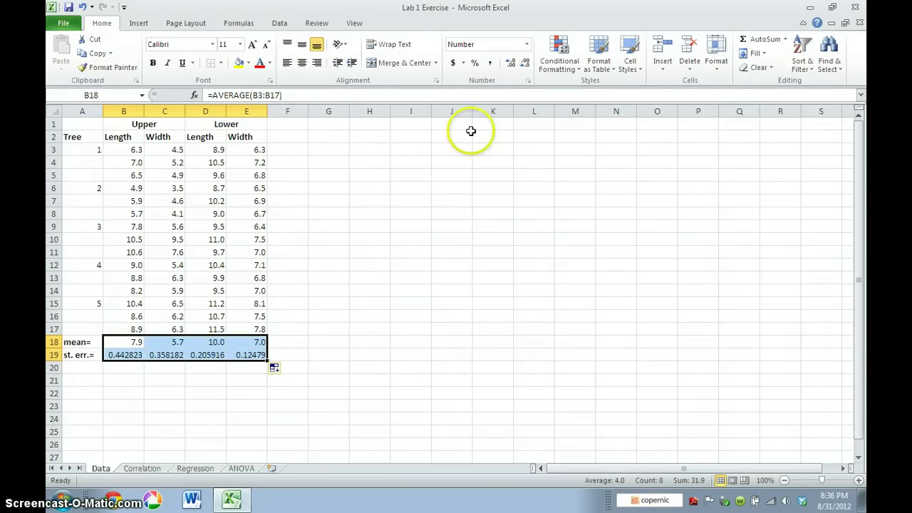
{"action": "left_click", "coordinate": [523, 64]}
{"action": "left_click", "coordinate": [510, 64]}
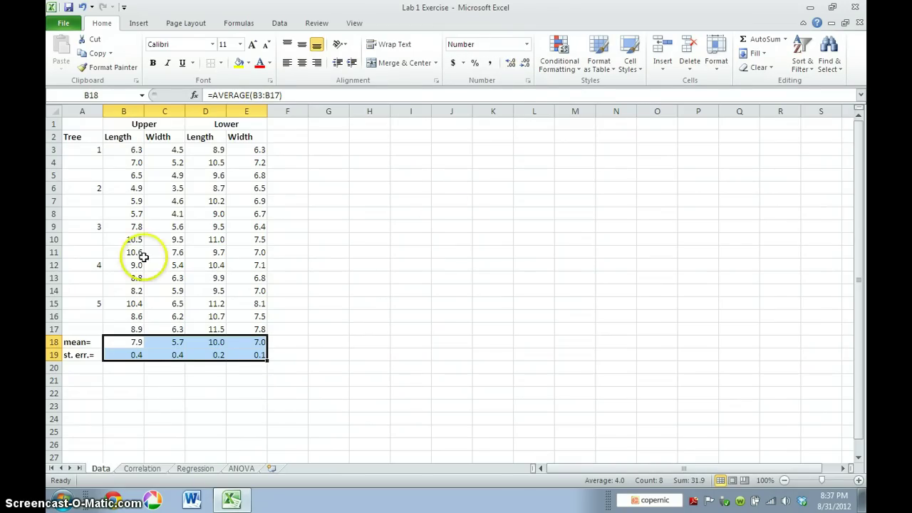
- Copy the tree numbers and upper leaf measurements in A1:C17 to cell A1 of the Correlation sheet
{"action": "left_click", "coordinate": [83, 123]}
{"action": "left_click_drag", "start_coordinate": [83, 123], "coordinate": [159, 326]}
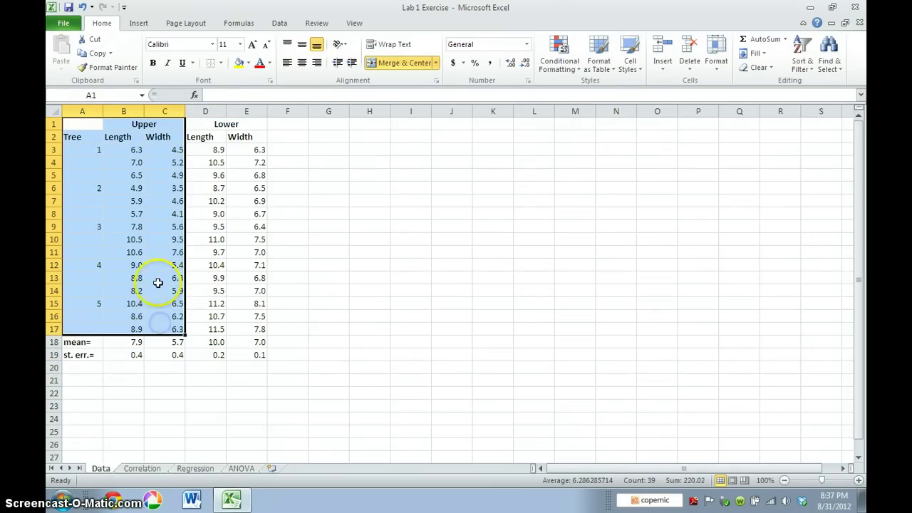
{"action": "right_click", "coordinate": [135, 249]}
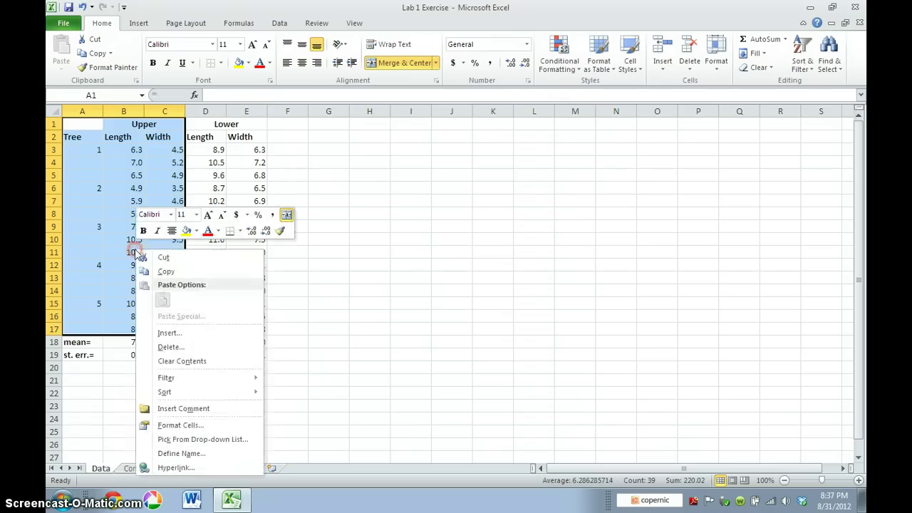
{"action": "left_click", "coordinate": [165, 272]}
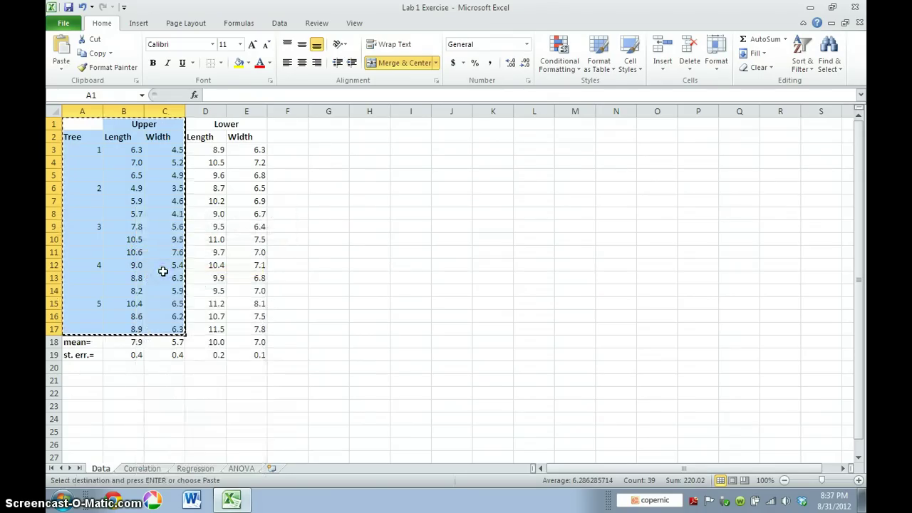
{"action": "left_click", "coordinate": [142, 468]}
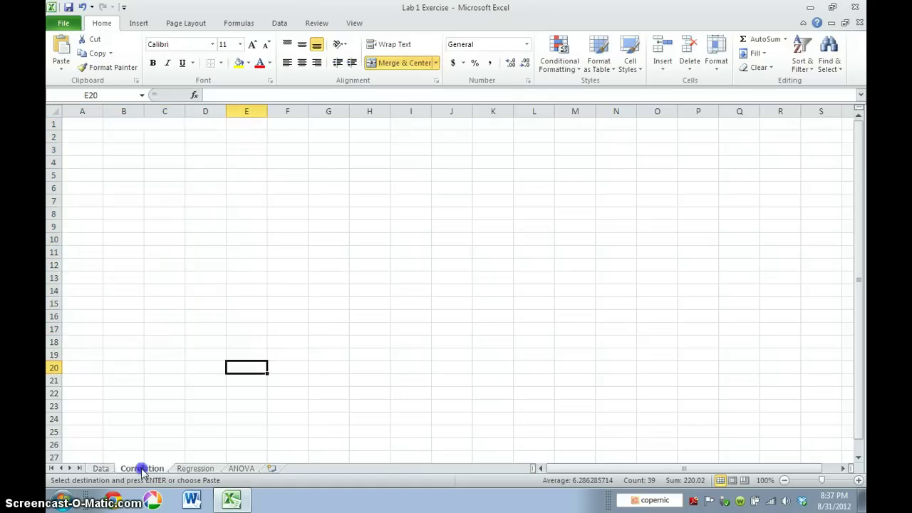
{"action": "left_click", "coordinate": [83, 125]}
{"action": "right_click", "coordinate": [83, 126]}
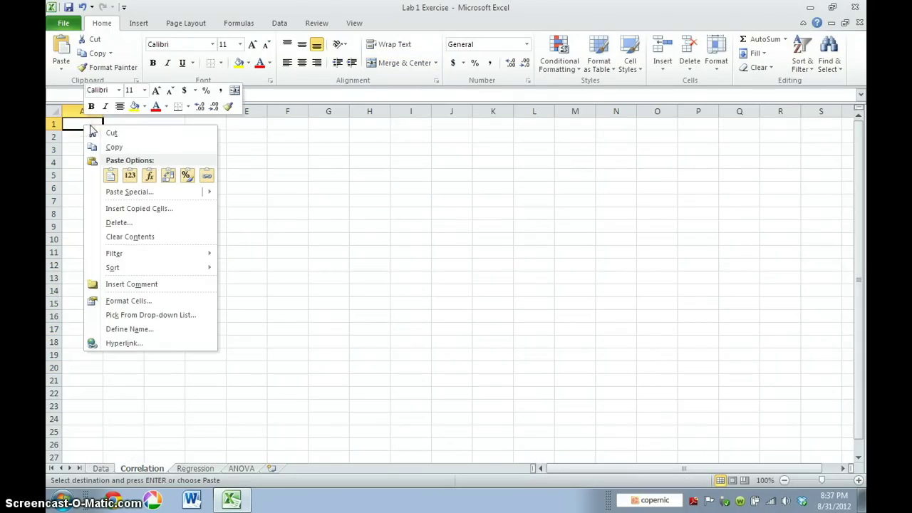
{"action": "left_click", "coordinate": [110, 175]}
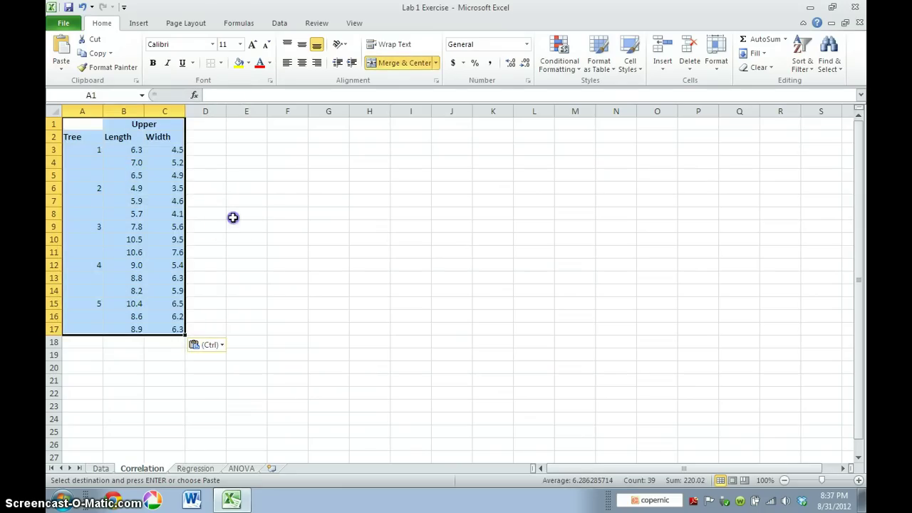
{"action": "left_click", "coordinate": [232, 216]}
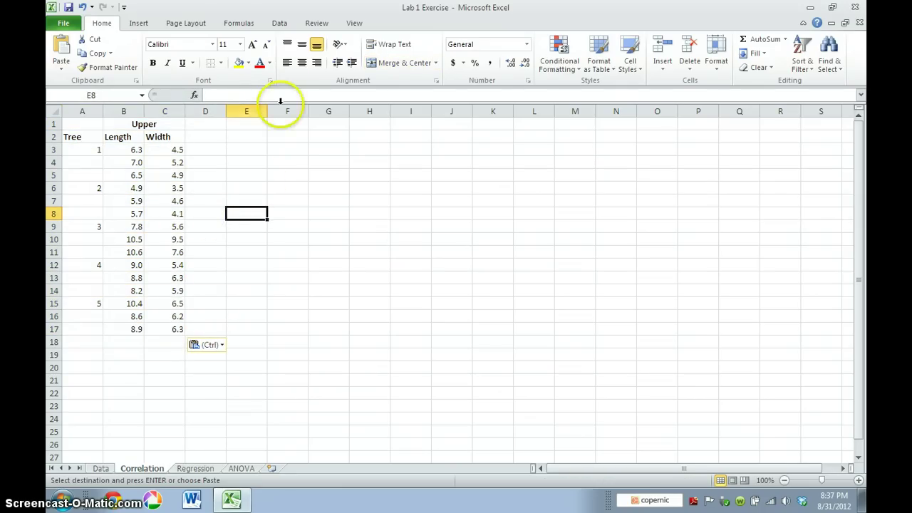
- Start a Correlation data analysis, clear its previous ranges, and set the input range to $B$2:$C$17
{"action": "left_click", "coordinate": [279, 24]}
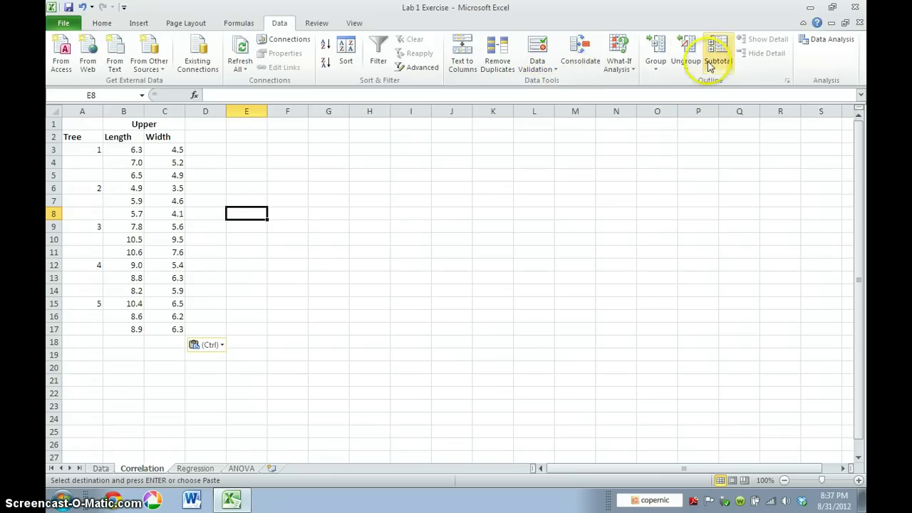
{"action": "left_click", "coordinate": [827, 41]}
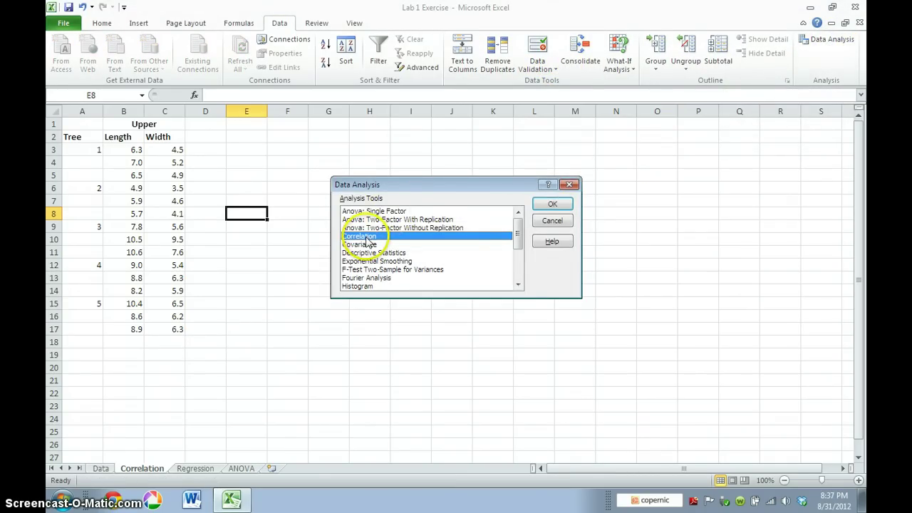
{"action": "left_click", "coordinate": [554, 205]}
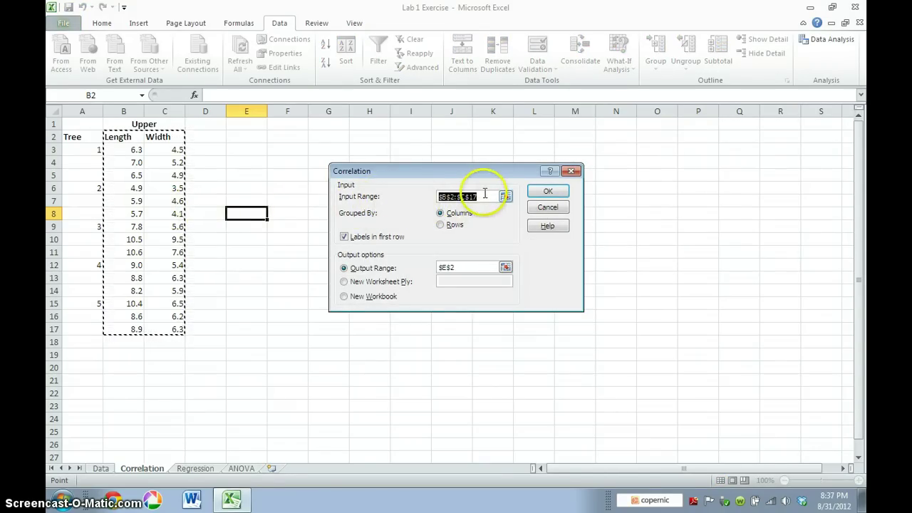
{"action": "key", "text": "Delete"}
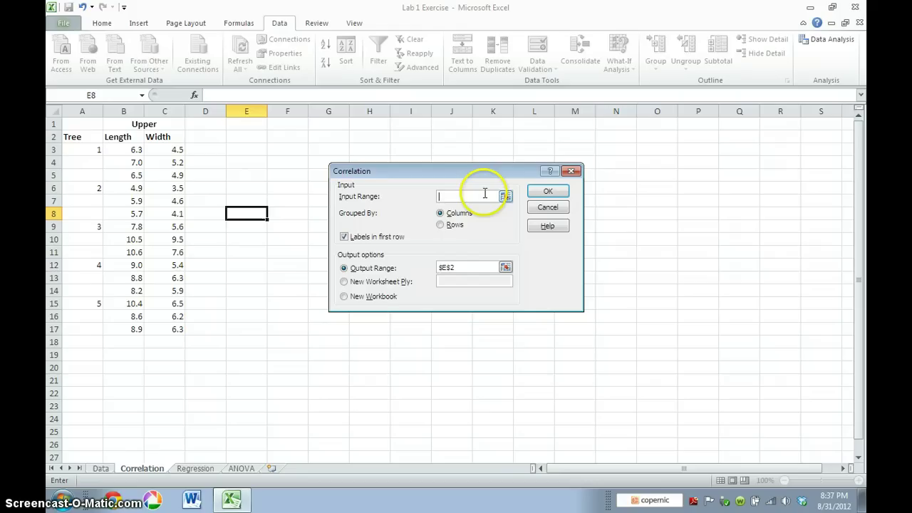
{"action": "left_click", "coordinate": [463, 267]}
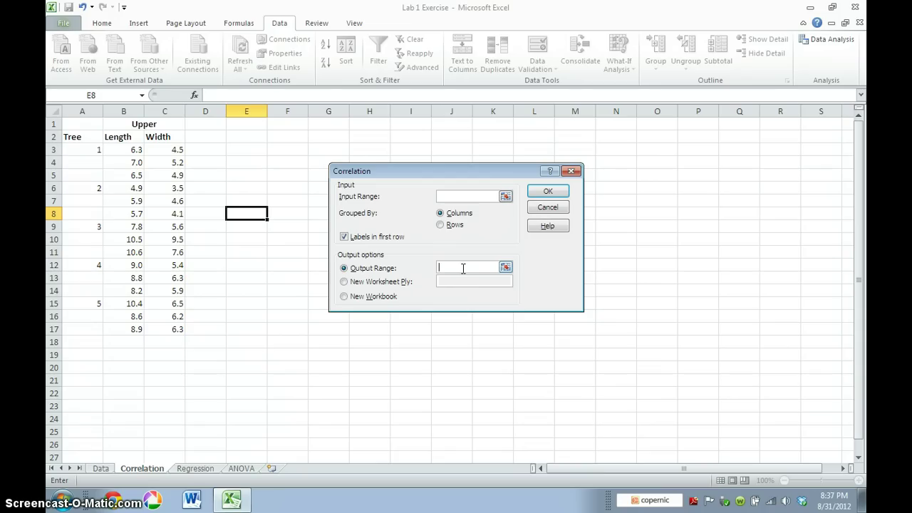
{"action": "left_click", "coordinate": [505, 197]}
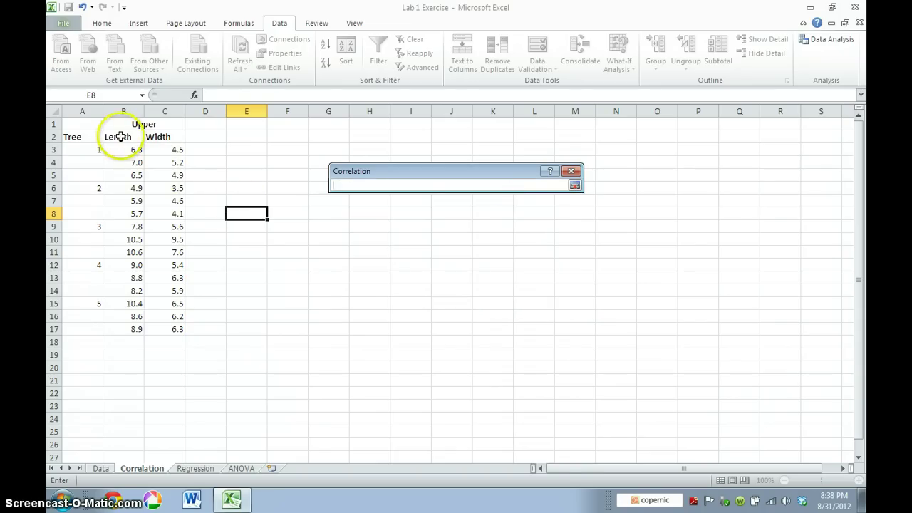
{"action": "left_click_drag", "start_coordinate": [121, 136], "coordinate": [164, 325]}
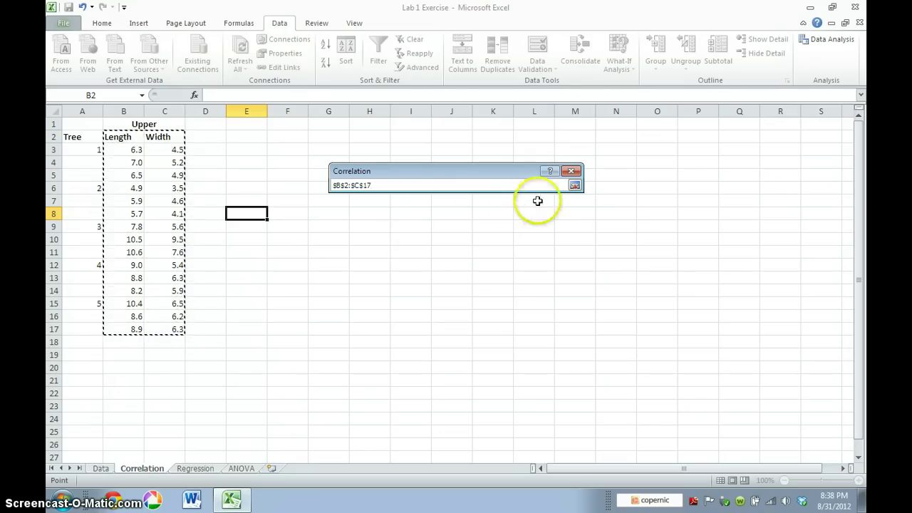
{"action": "left_click", "coordinate": [575, 185]}
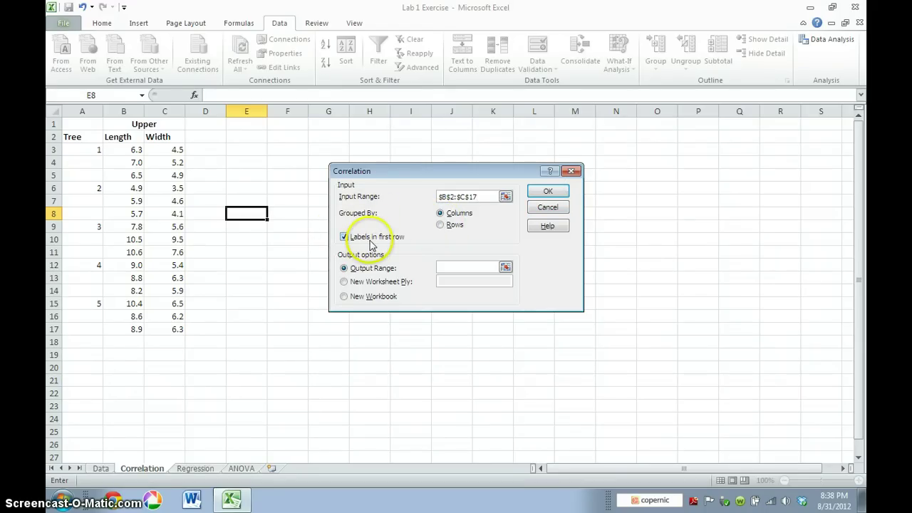
- Set the correlation output range to $E$2 and run the analysis
{"action": "left_click", "coordinate": [505, 267]}
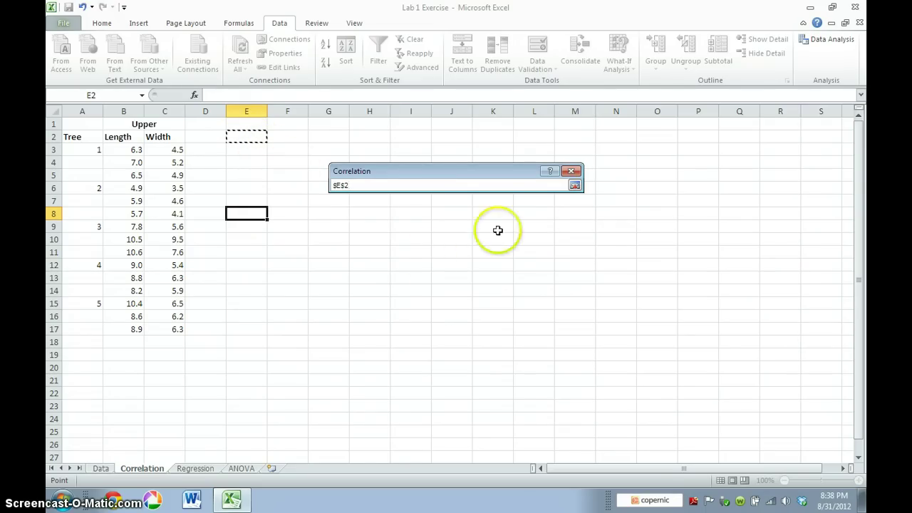
{"action": "left_click", "coordinate": [574, 186]}
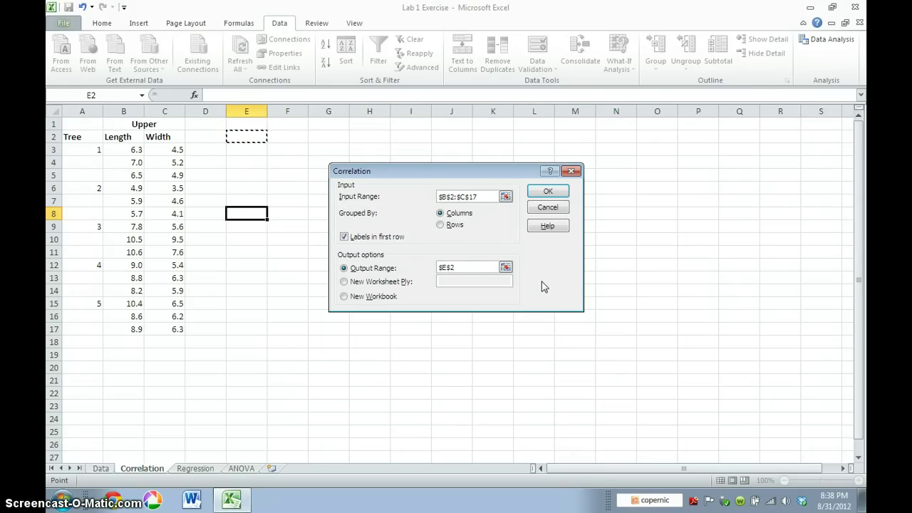
{"action": "left_click", "coordinate": [544, 192]}
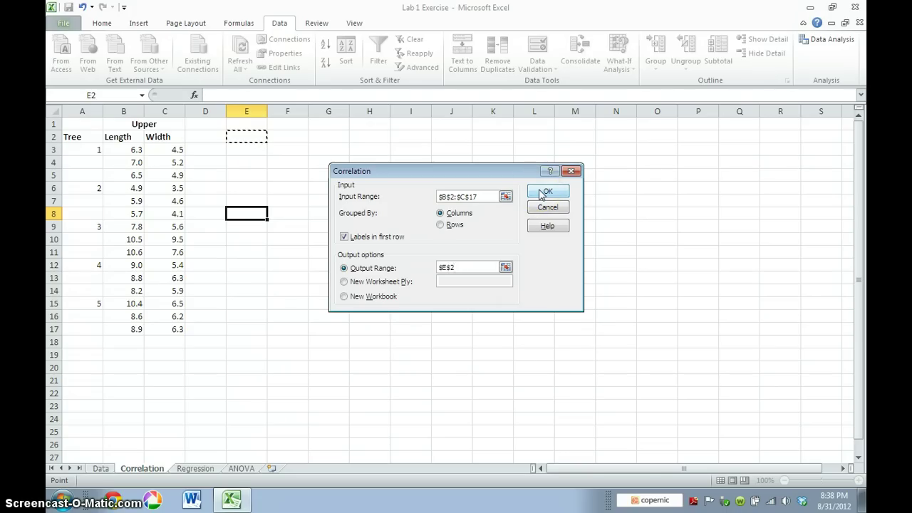
{"action": "left_click", "coordinate": [542, 192]}
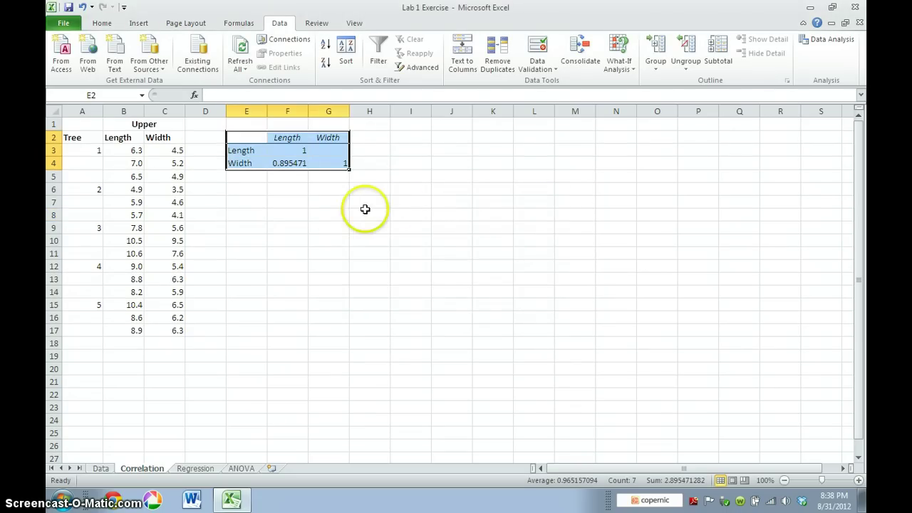
{"action": "left_click", "coordinate": [285, 164]}
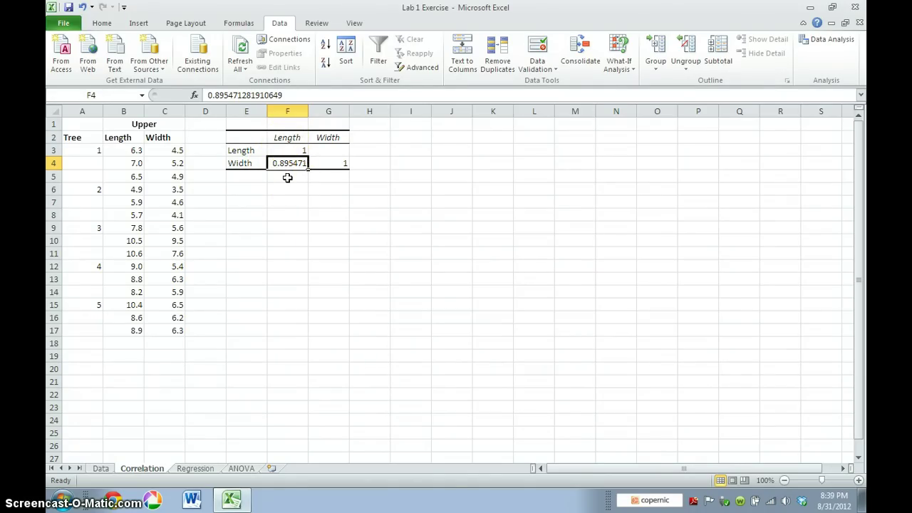
{"action": "left_click", "coordinate": [289, 203]}
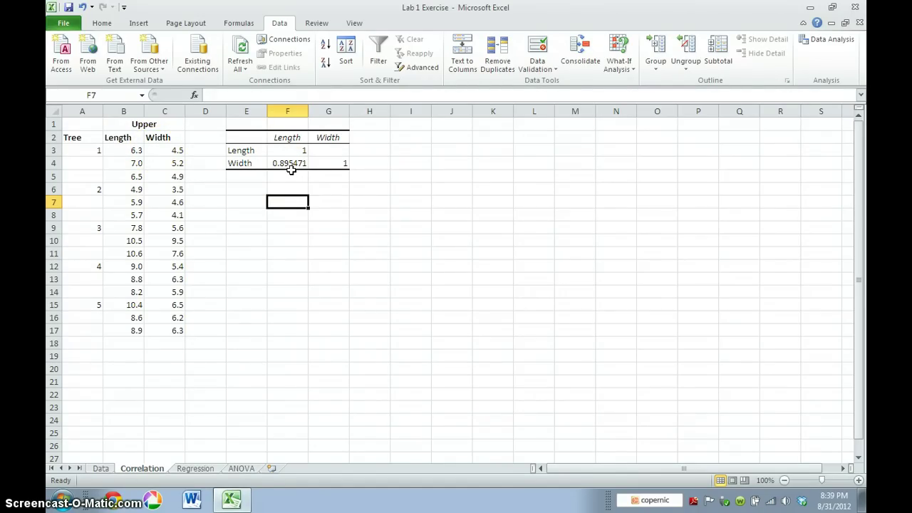
- Insert a Scatter with only Markers chart from the length and width data in B2:C17
{"action": "left_click", "coordinate": [124, 137]}
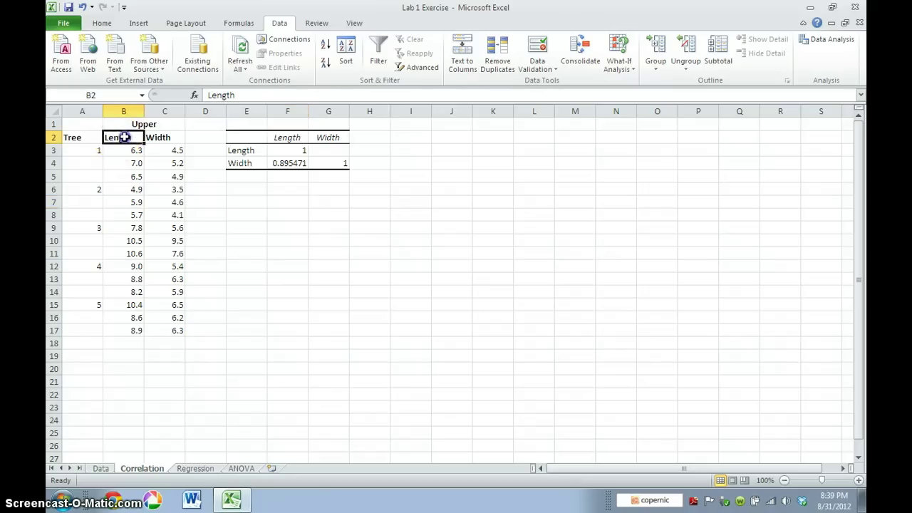
{"action": "left_click_drag", "start_coordinate": [124, 137], "coordinate": [160, 324]}
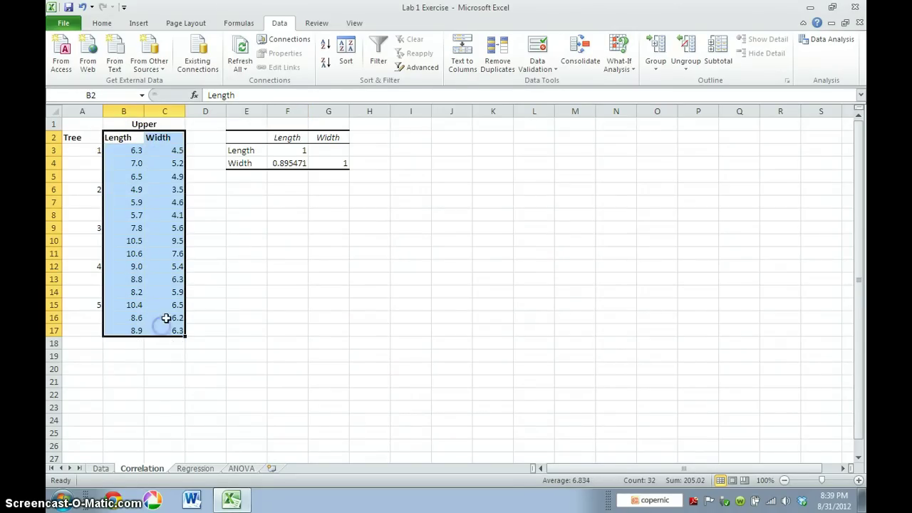
{"action": "left_click", "coordinate": [139, 24]}
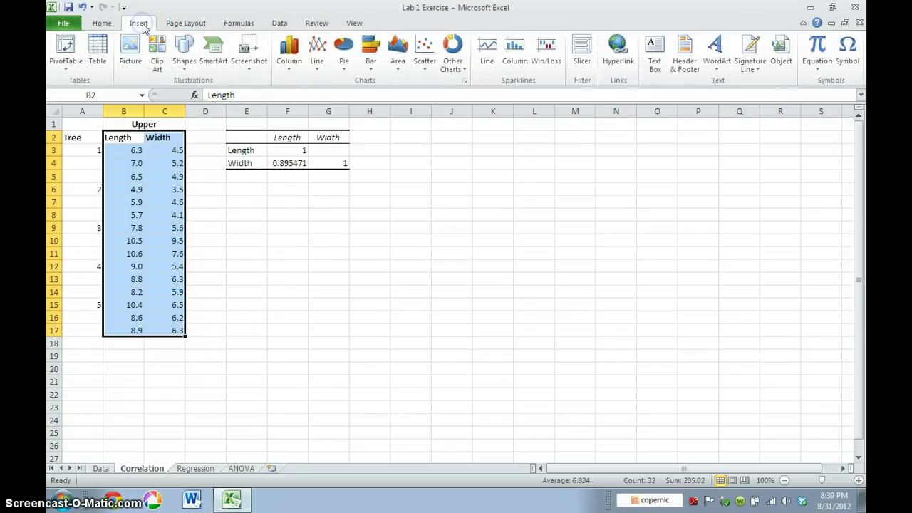
{"action": "left_click", "coordinate": [424, 48]}
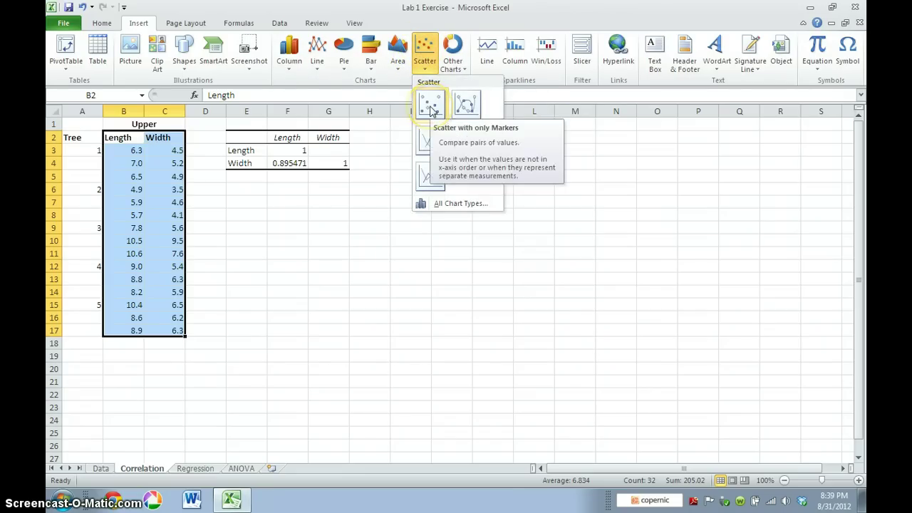
{"action": "left_click", "coordinate": [431, 108]}
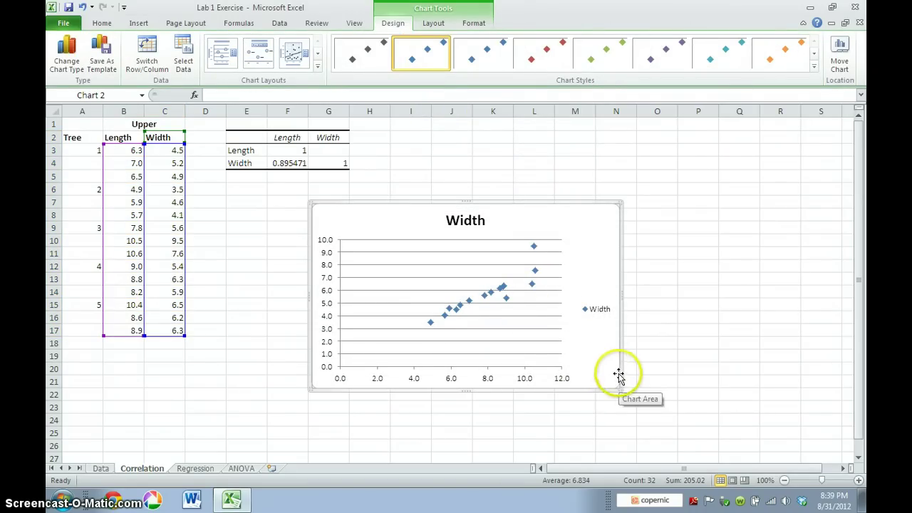
- Delete the scatter chart's legend and resize the chart to be narrower and taller
{"action": "left_click", "coordinate": [600, 311]}
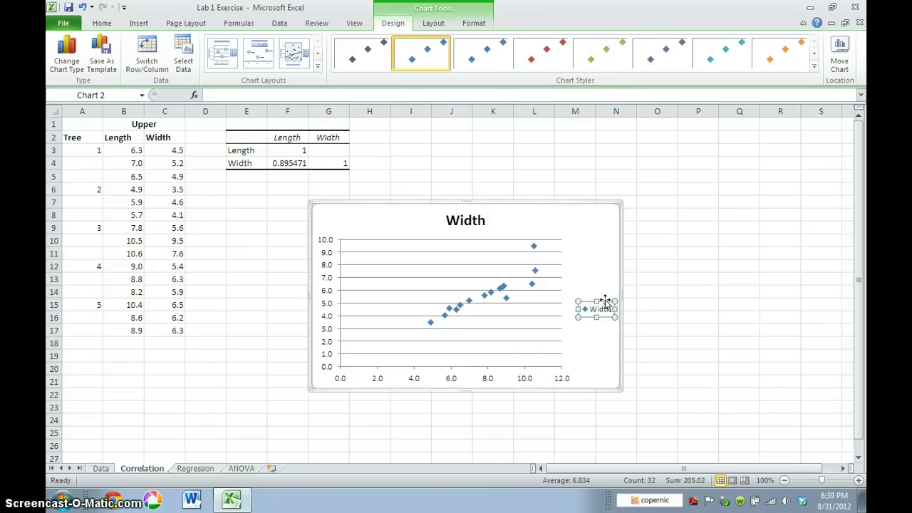
{"action": "key", "text": "Delete"}
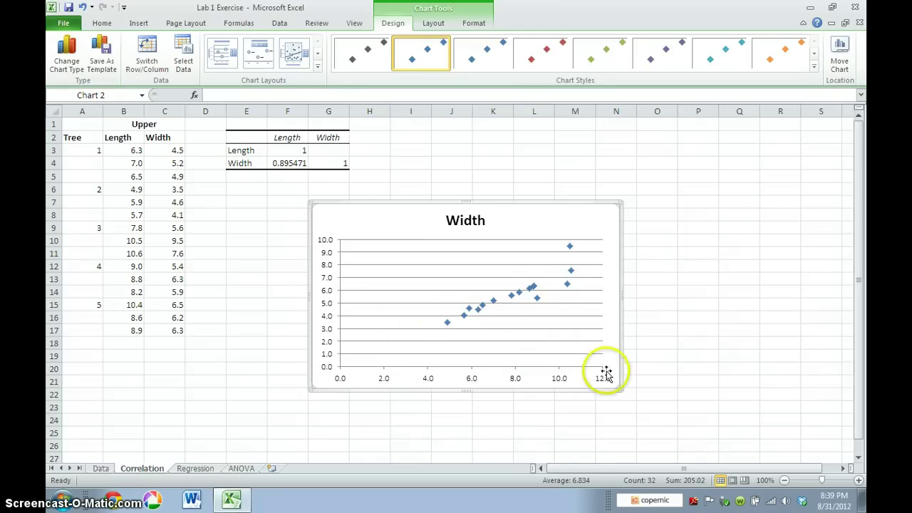
{"action": "left_click_drag", "start_coordinate": [618, 388], "coordinate": [557, 431]}
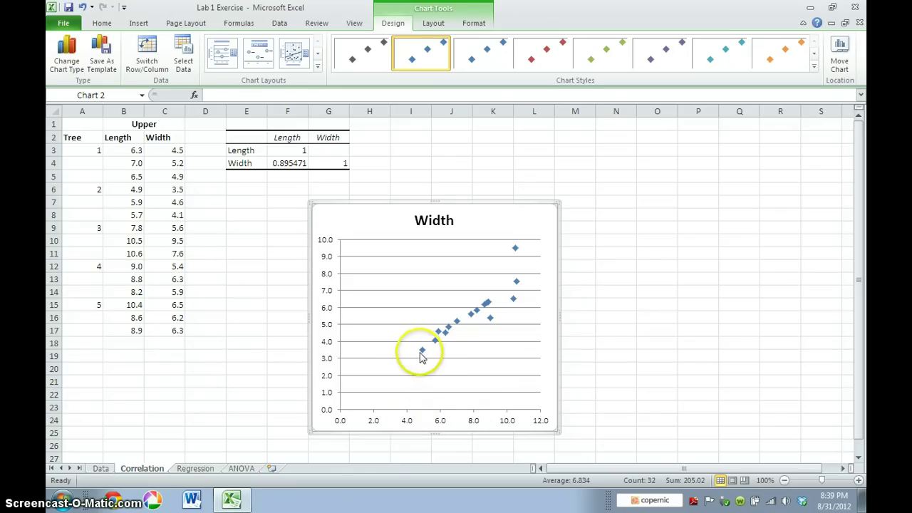
- Fix the scatter chart's horizontal axis to a minimum of 4 and a maximum of 11
{"action": "mouse_move", "coordinate": [421, 358]}
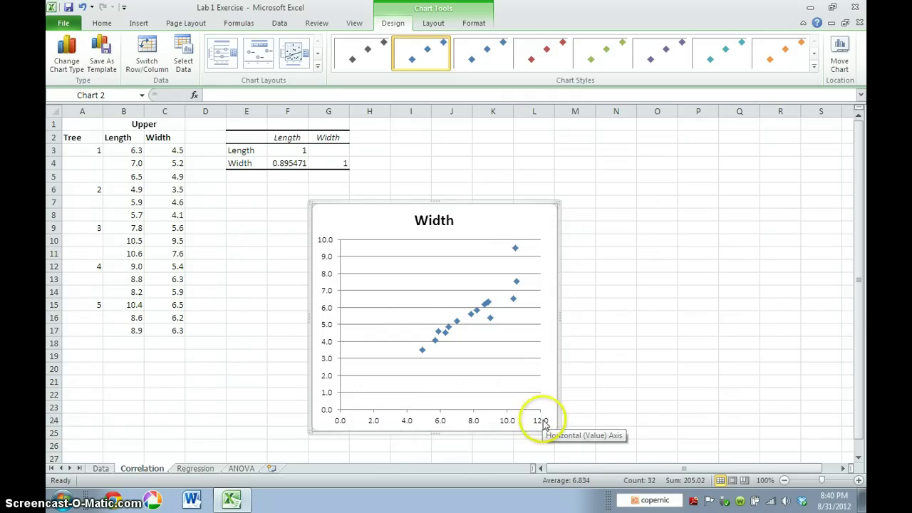
{"action": "double_click", "coordinate": [409, 425]}
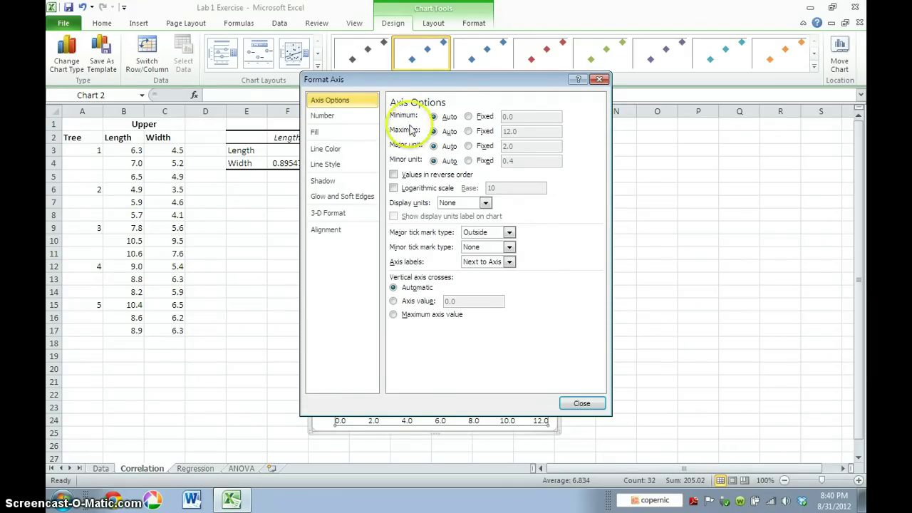
{"action": "left_click", "coordinate": [469, 117]}
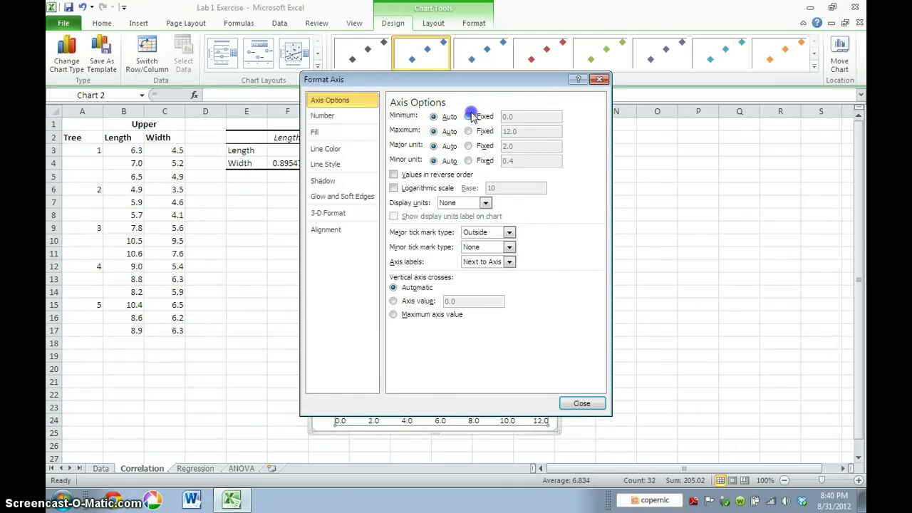
{"action": "left_click", "coordinate": [469, 132]}
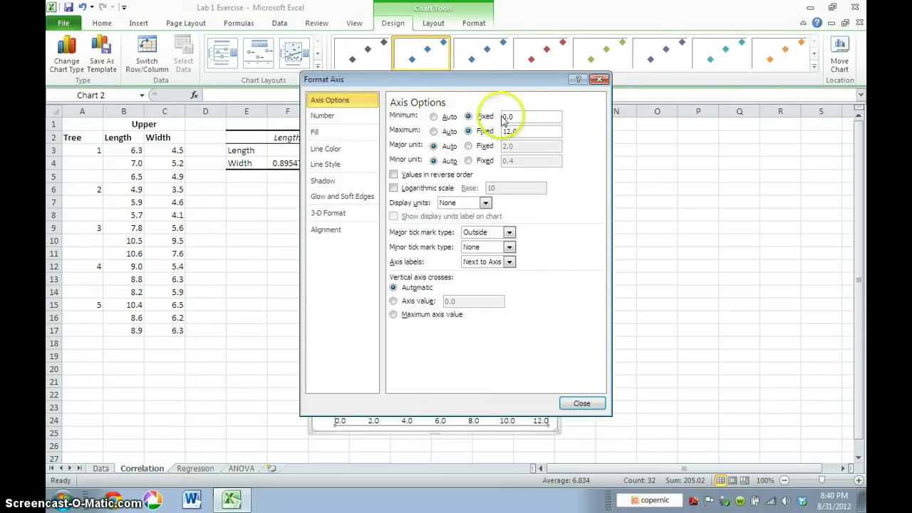
{"action": "left_click_drag", "start_coordinate": [521, 116], "coordinate": [491, 116]}
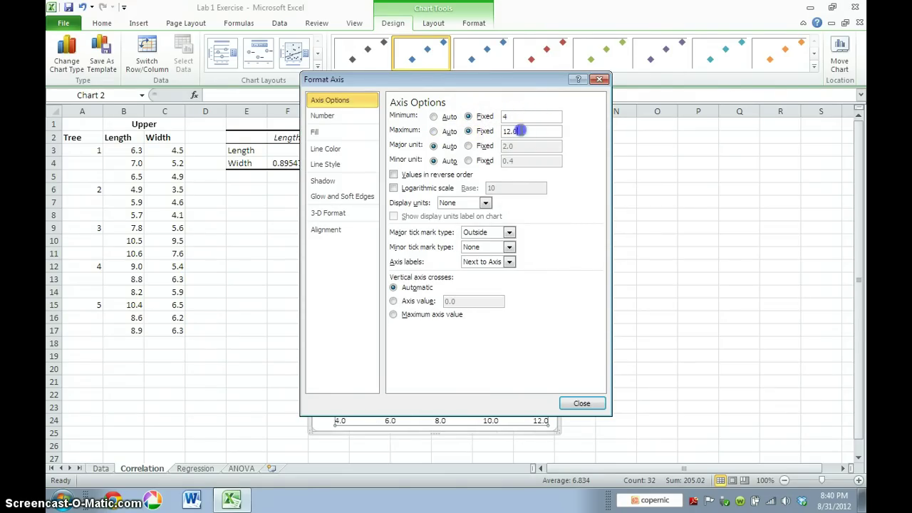
{"action": "left_click_drag", "start_coordinate": [523, 131], "coordinate": [500, 137]}
{"action": "type", "text": "11"}
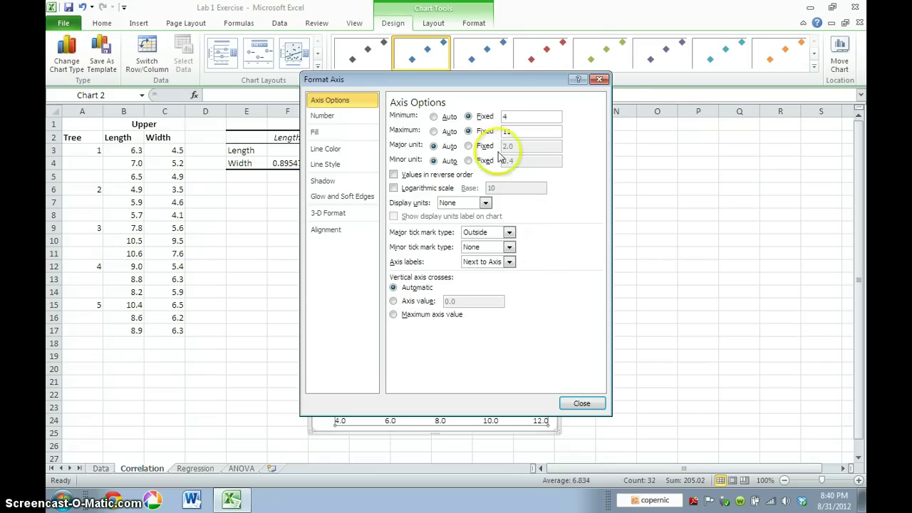
{"action": "left_click", "coordinate": [580, 404]}
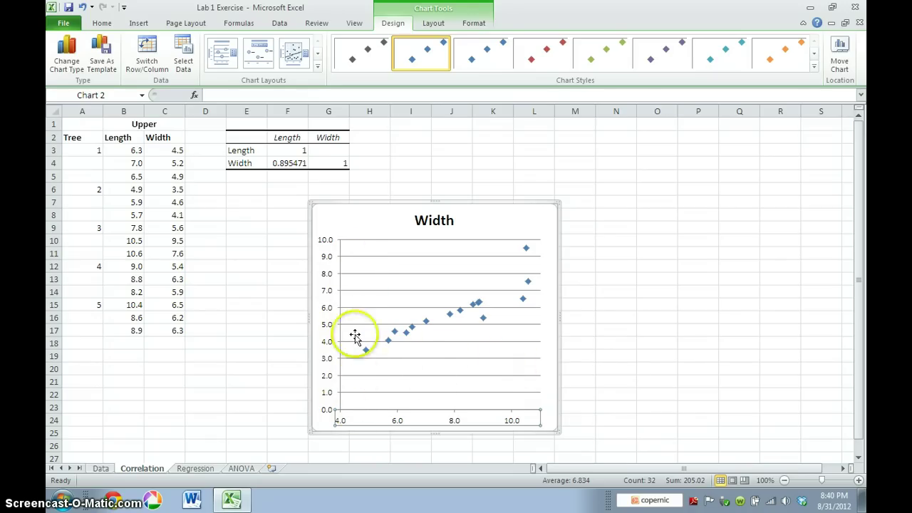
- Fix the scatter chart's vertical axis to a minimum of 3 and a maximum of 10.0
{"action": "double_click", "coordinate": [328, 363]}
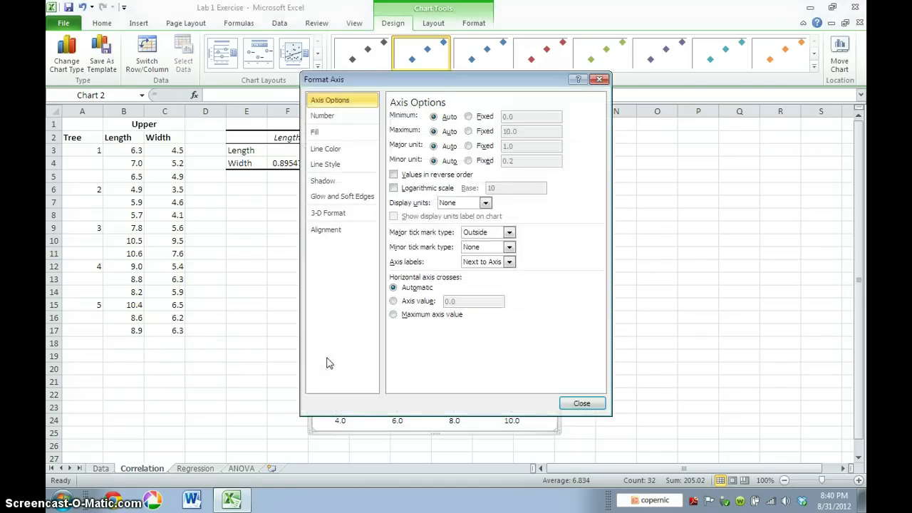
{"action": "left_click", "coordinate": [468, 131]}
{"action": "left_click", "coordinate": [470, 117]}
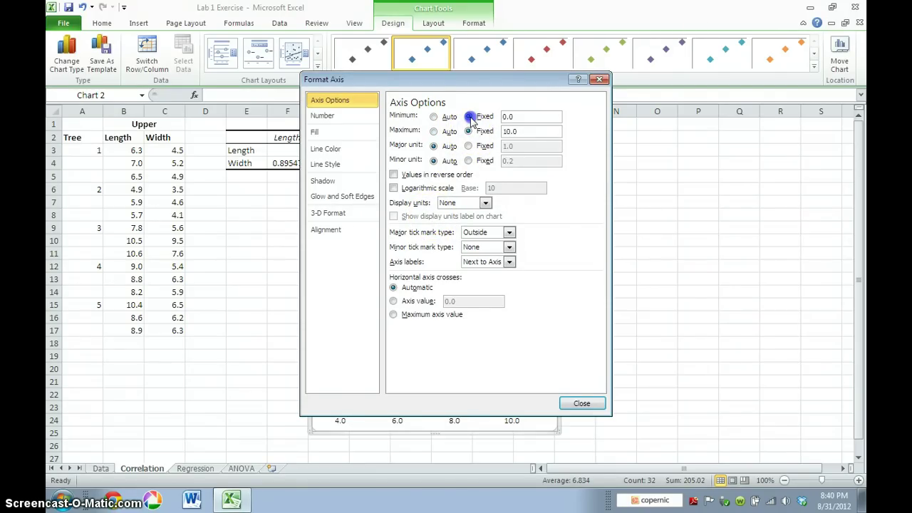
{"action": "left_click", "coordinate": [513, 116]}
{"action": "left_click", "coordinate": [487, 117]}
{"action": "type", "text": "3"}
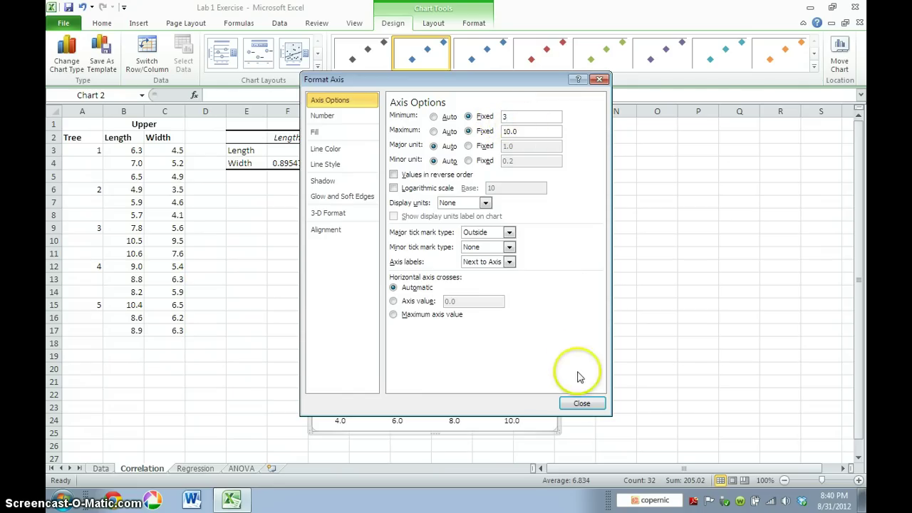
{"action": "left_click", "coordinate": [582, 404]}
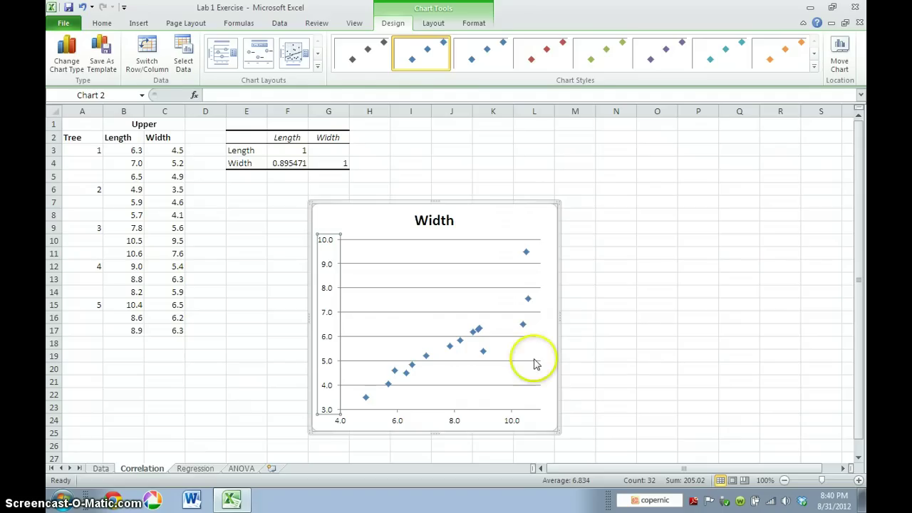
- Format the Width data series to use the built-in circle marker type
{"action": "left_click", "coordinate": [484, 358]}
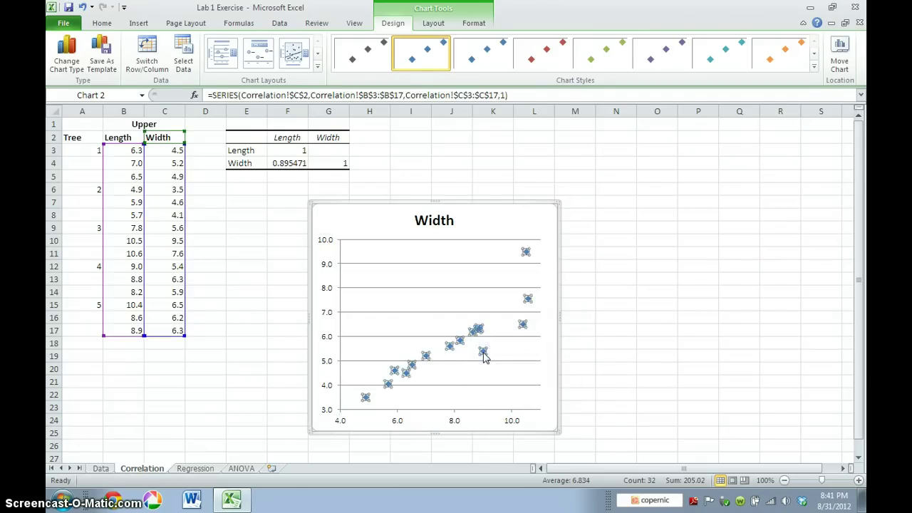
{"action": "right_click", "coordinate": [483, 357]}
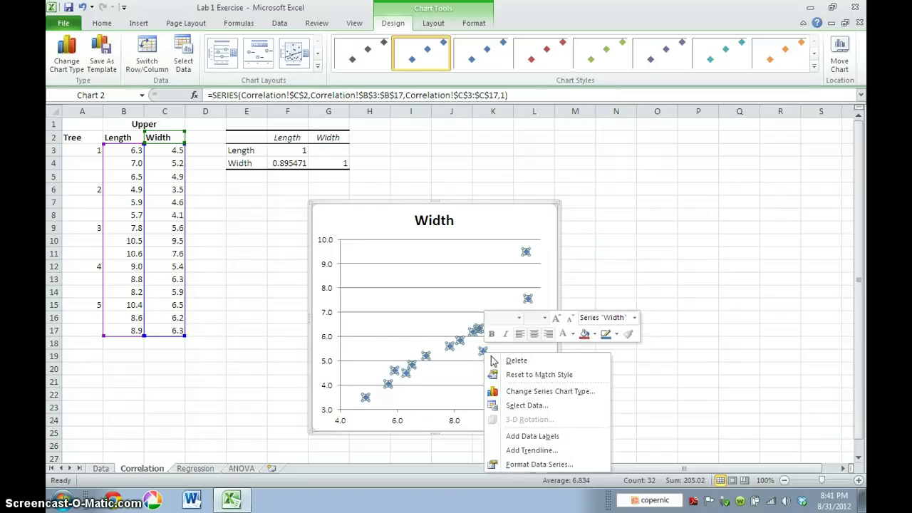
{"action": "left_click", "coordinate": [520, 464]}
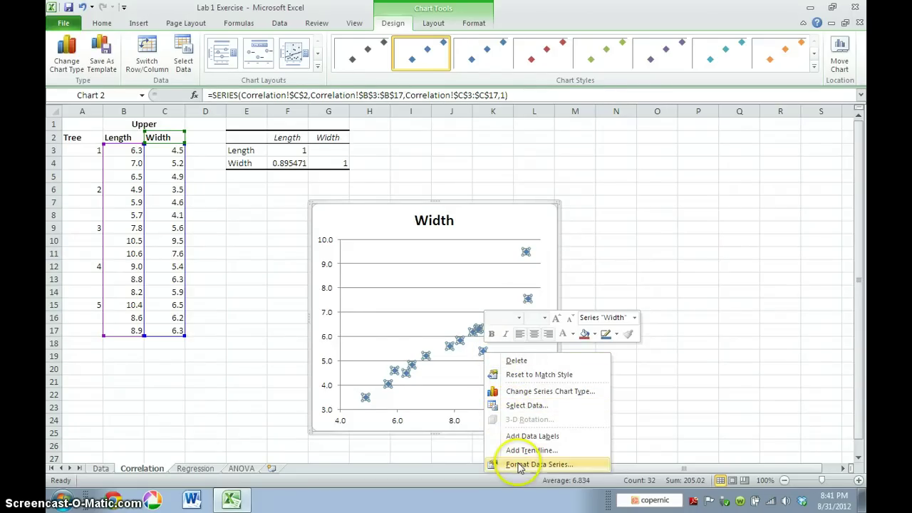
{"action": "left_click", "coordinate": [519, 465]}
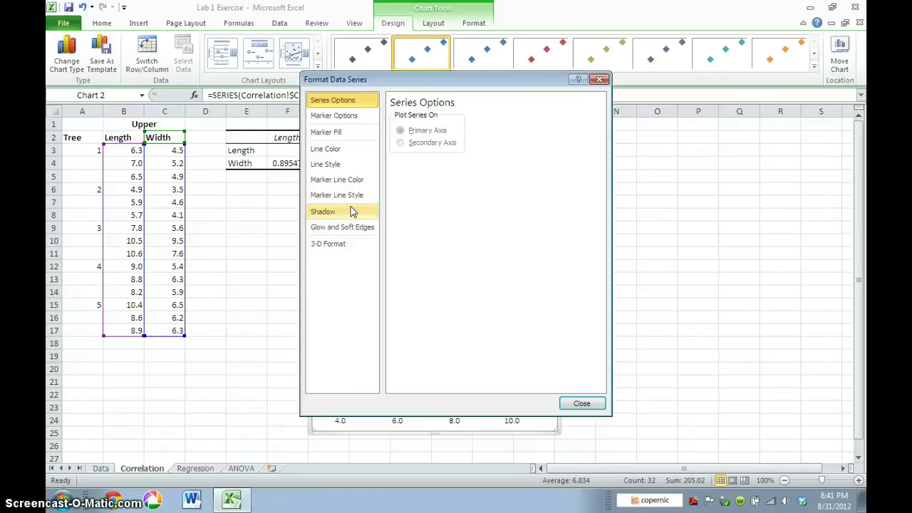
{"action": "left_click", "coordinate": [345, 118]}
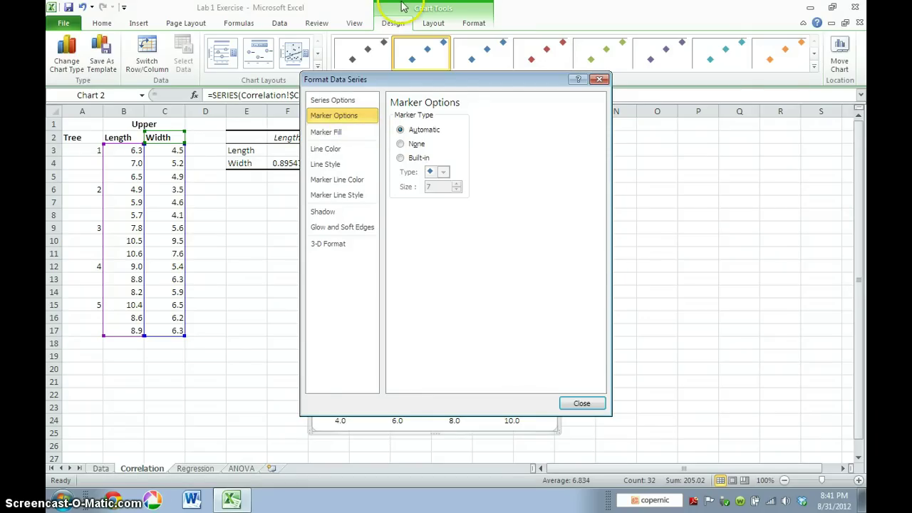
{"action": "left_click", "coordinate": [400, 158]}
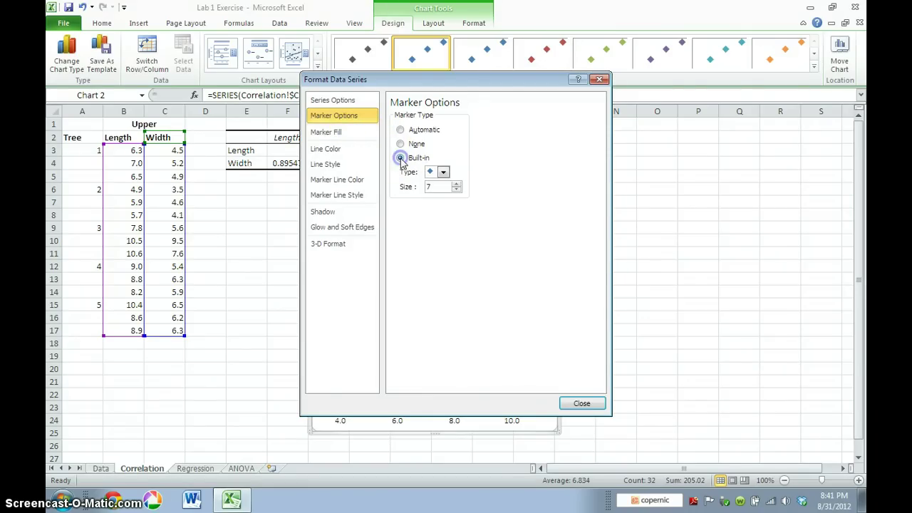
{"action": "left_click", "coordinate": [443, 172]}
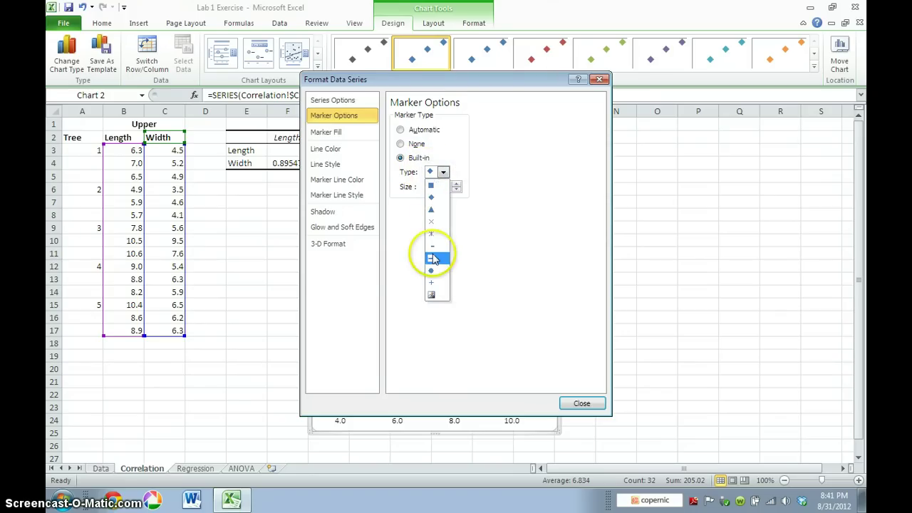
{"action": "left_click", "coordinate": [432, 270]}
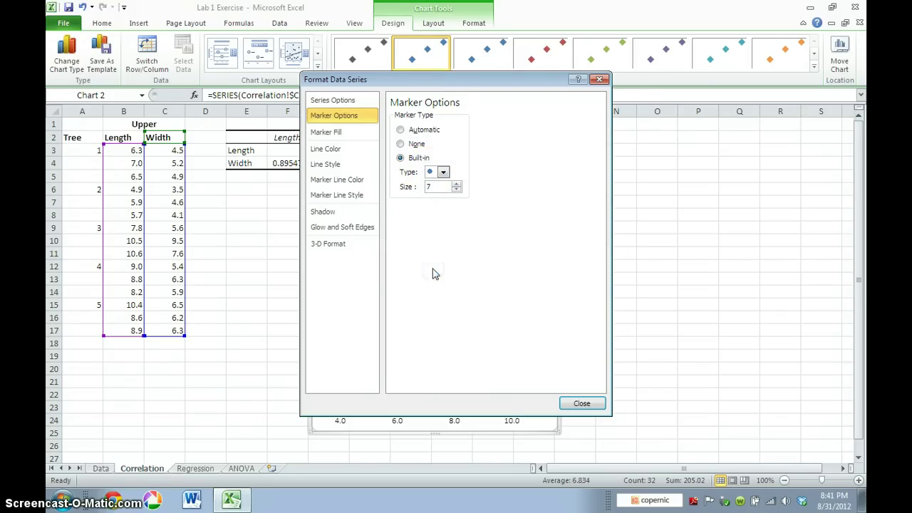
- Give the Width series markers a solid black fill and deselect the chart
{"action": "left_click", "coordinate": [336, 134]}
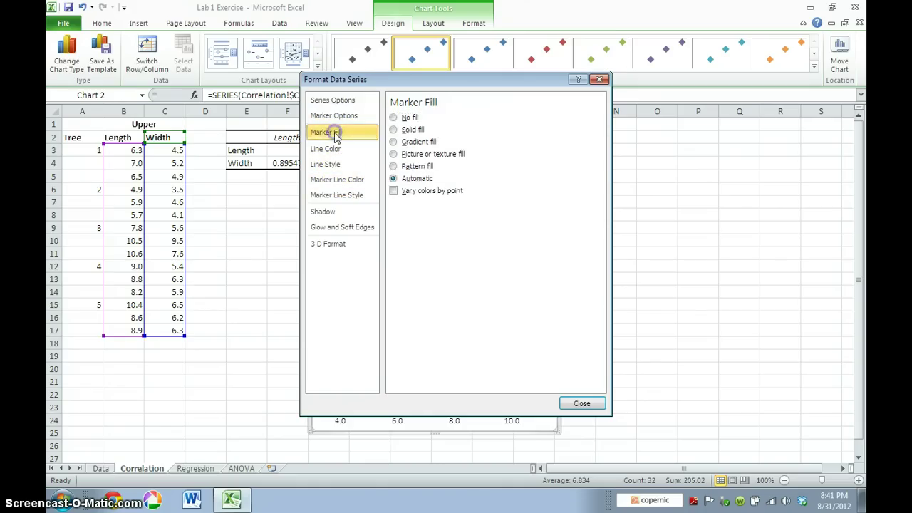
{"action": "left_click", "coordinate": [393, 130]}
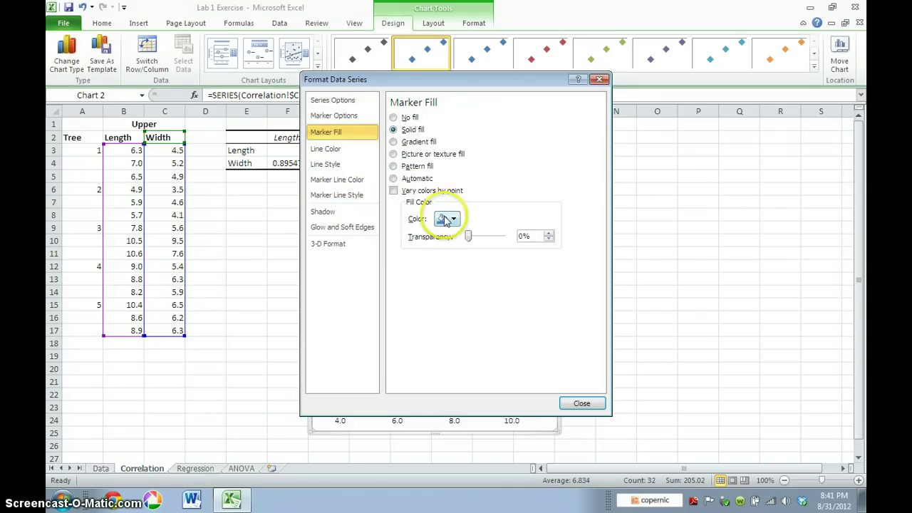
{"action": "left_click", "coordinate": [447, 219]}
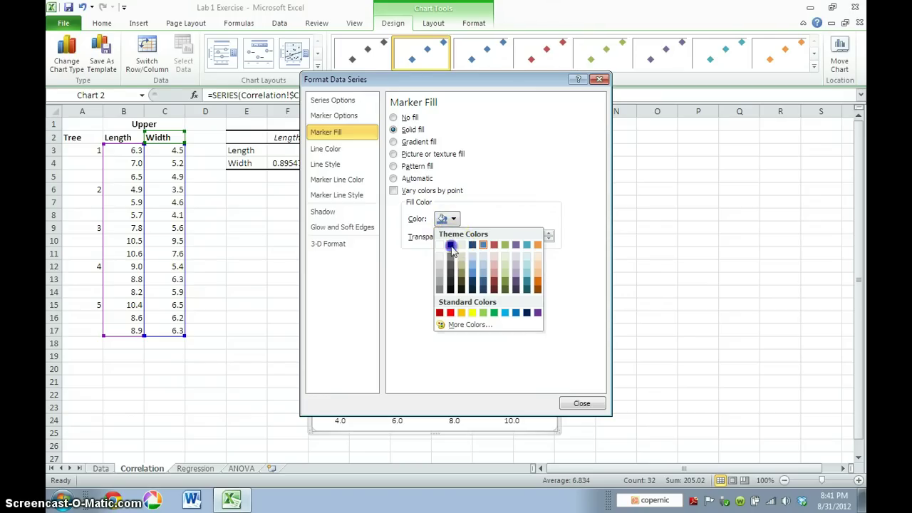
{"action": "left_click", "coordinate": [450, 245]}
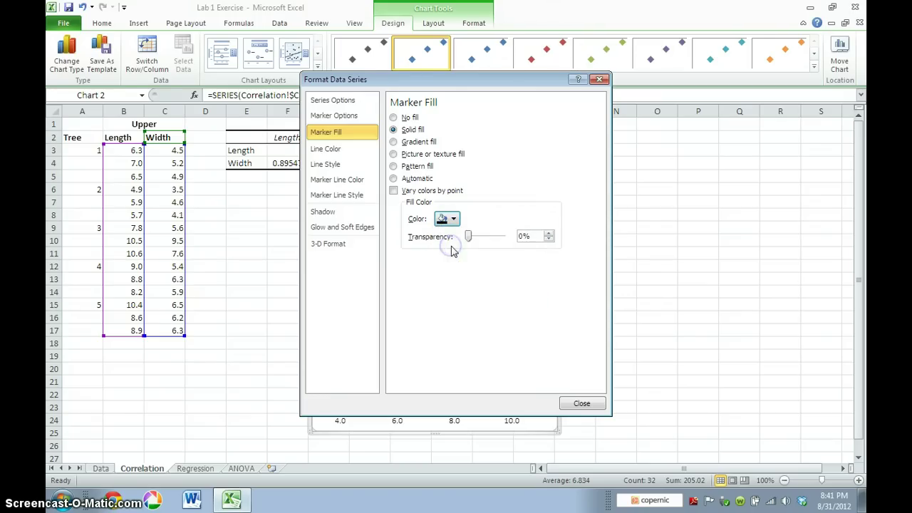
{"action": "left_click", "coordinate": [581, 404]}
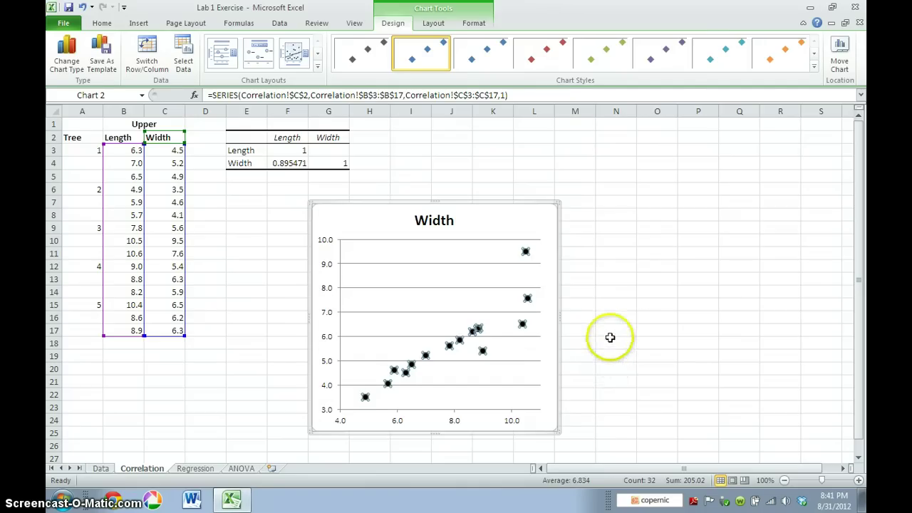
{"action": "left_click", "coordinate": [610, 341]}
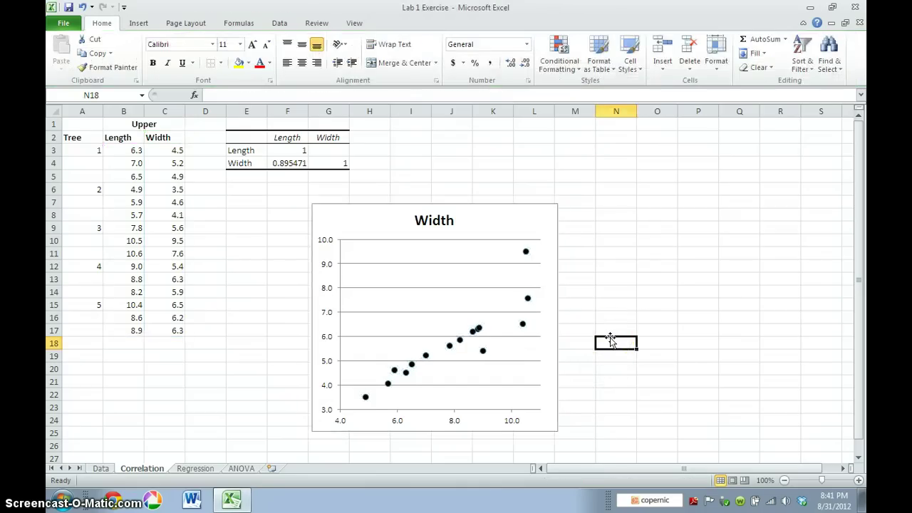
- Replace the scatter chart's title with the text "Correlation: Leaf"
{"action": "left_click", "coordinate": [432, 218]}
{"action": "double_click", "coordinate": [433, 220]}
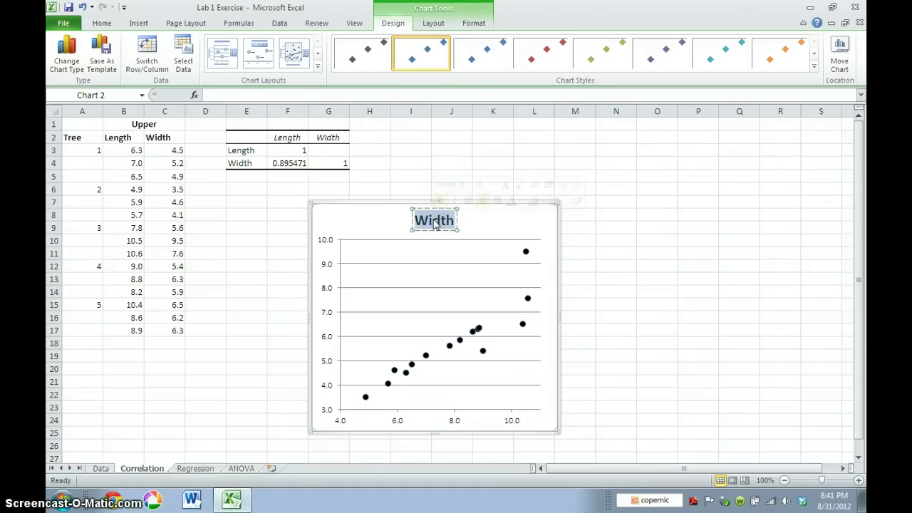
{"action": "type", "text": "C"}
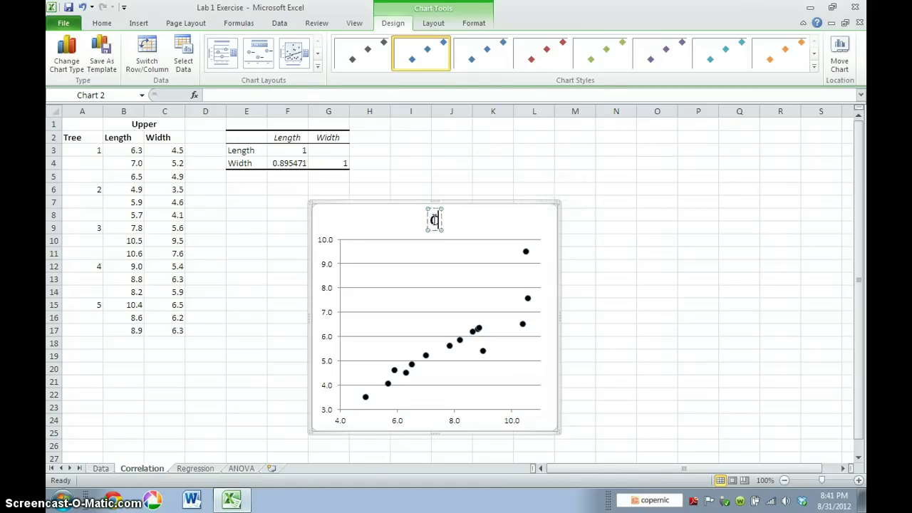
{"action": "type", "text": "orrelation"}
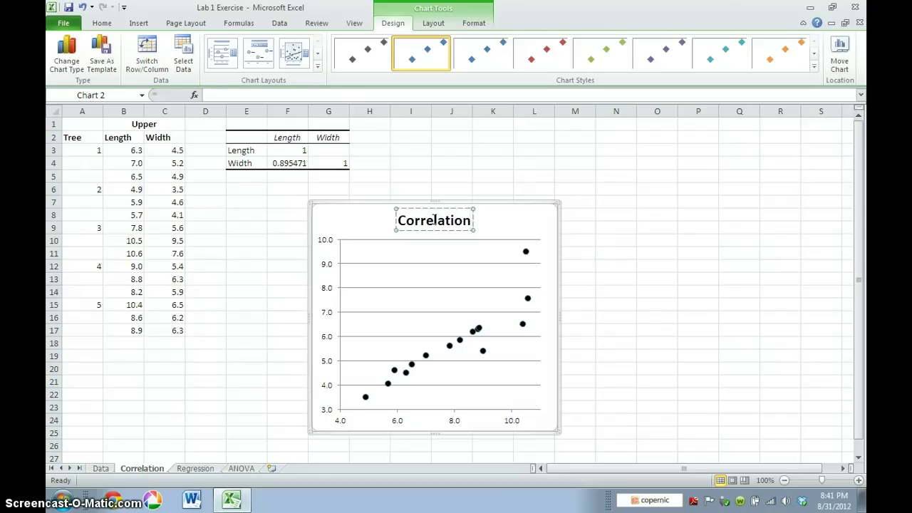
{"action": "type", "text": ":"}
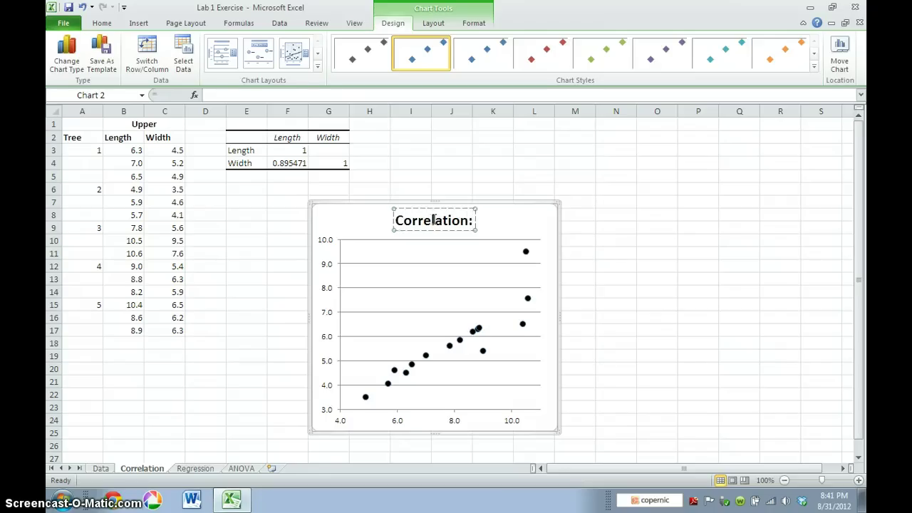
{"action": "type", "text": " Leaf"}
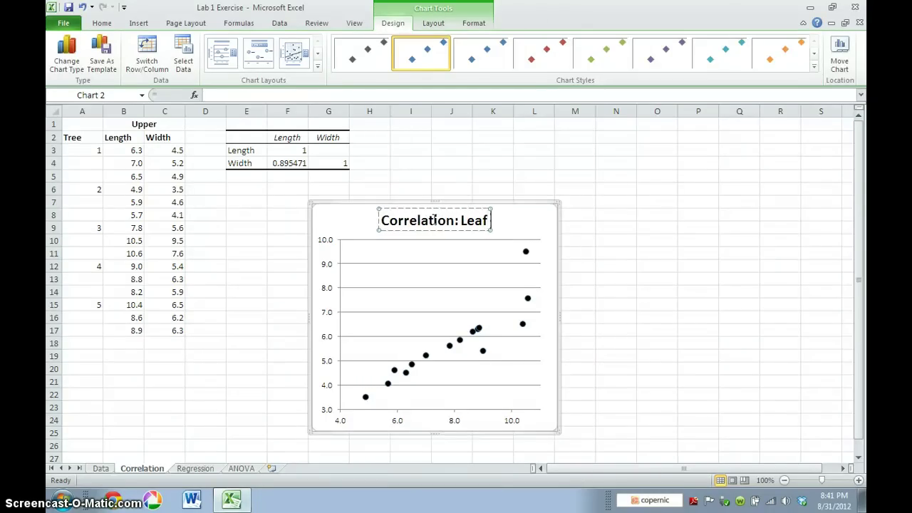
{"action": "type", "text": " leng"}
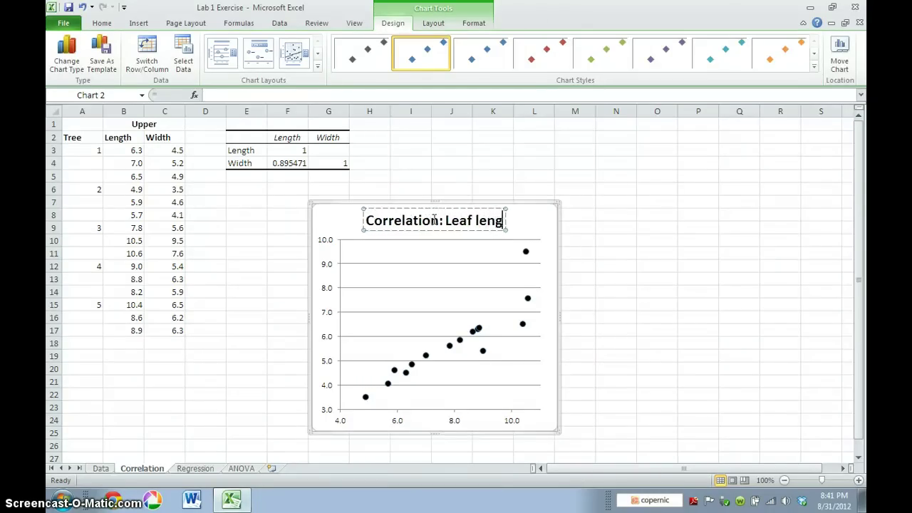
{"action": "type", "text": "th"}
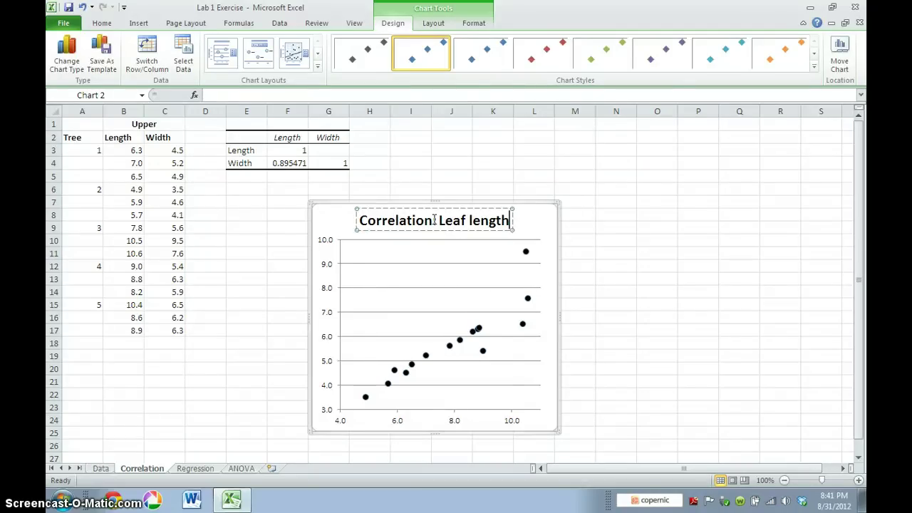
{"action": "key", "text": "BackSpace"}
{"action": "key", "text": "BackSpace"}
{"action": "key", "text": "BackSpace"}
{"action": "key", "text": "BackSpace"}
{"action": "key", "text": "BackSpace"}
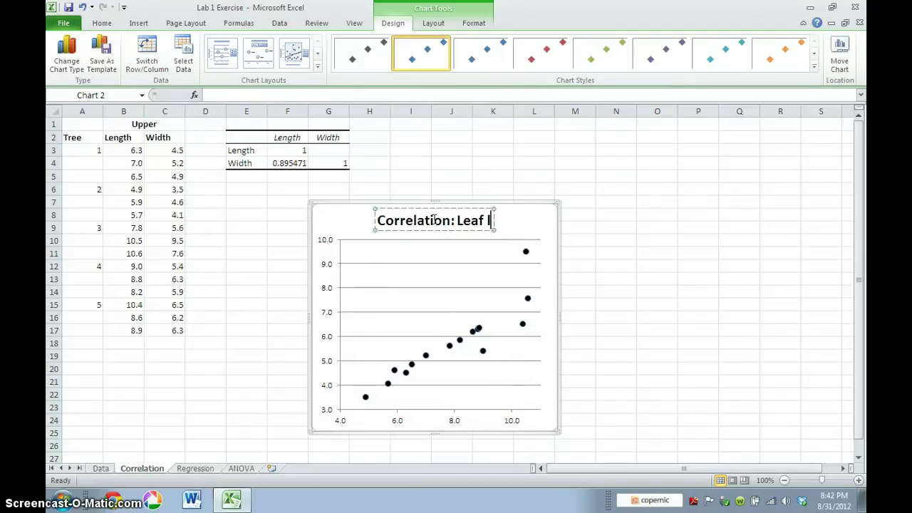
{"action": "key", "text": "BackSpace"}
{"action": "key", "text": "BackSpace"}
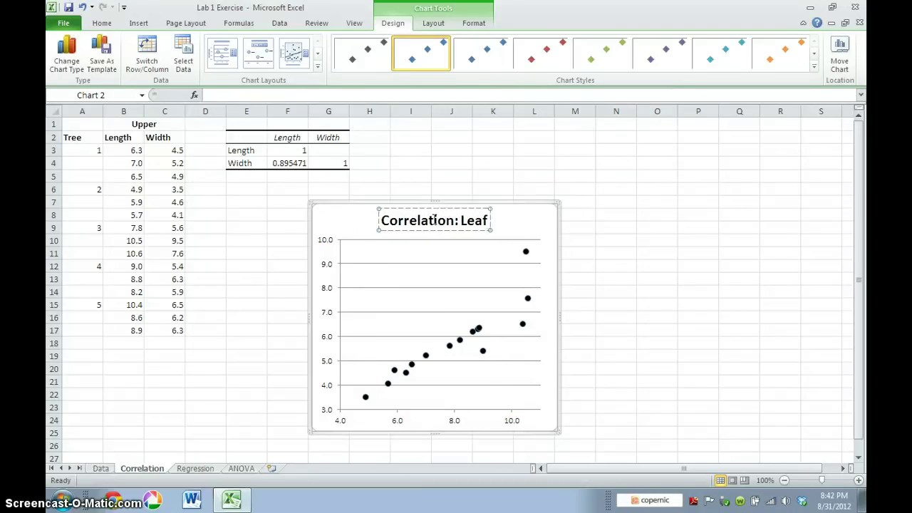
{"action": "type", "text": "length"}
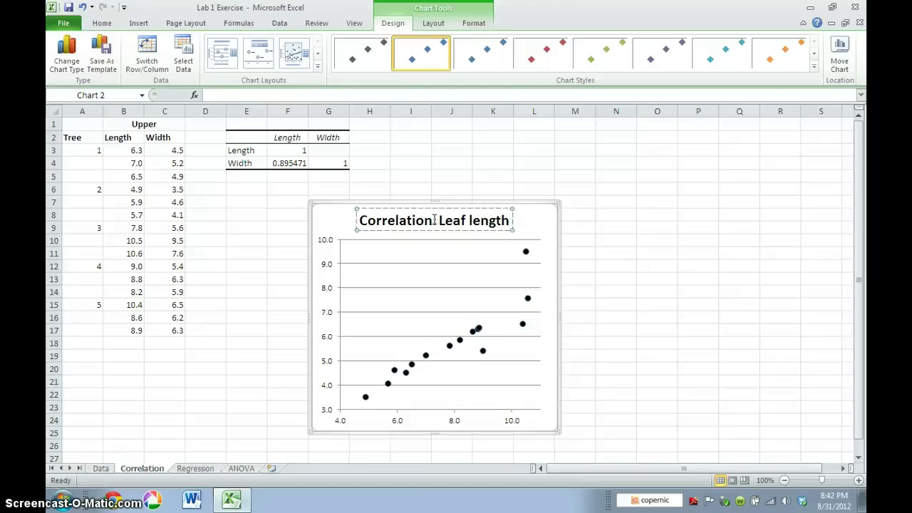
{"action": "key", "text": "BackSpace"}
{"action": "key", "text": "BackSpace"}
{"action": "key", "text": "BackSpace"}
{"action": "key", "text": "BackSpace"}
{"action": "key", "text": "BackSpace"}
{"action": "key", "text": "BackSpace"}
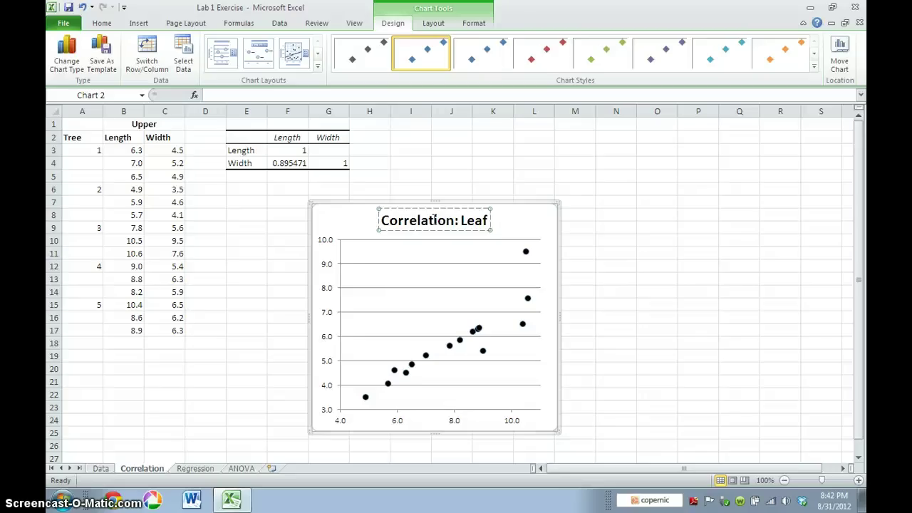
- Complete the chart title so that it reads "Correlation: Leaf width and length"
{"action": "type", "text": "width"}
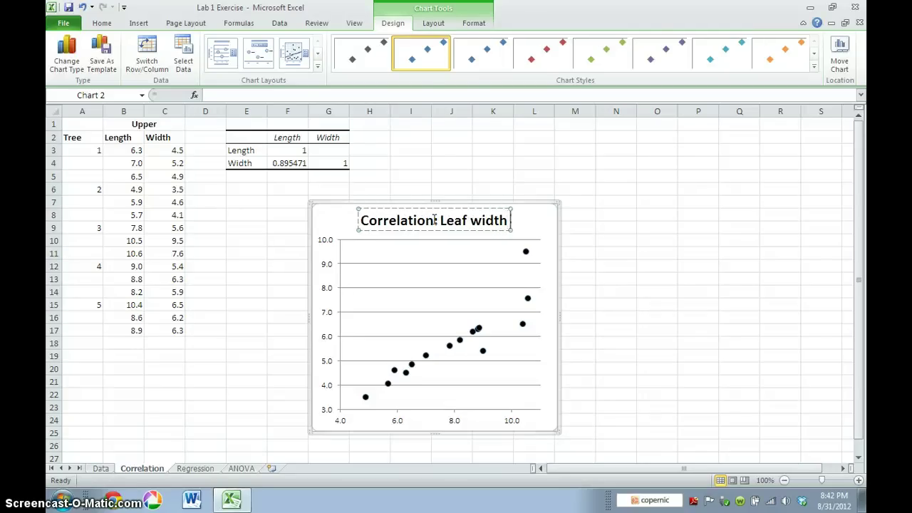
{"action": "type", "text": " and len"}
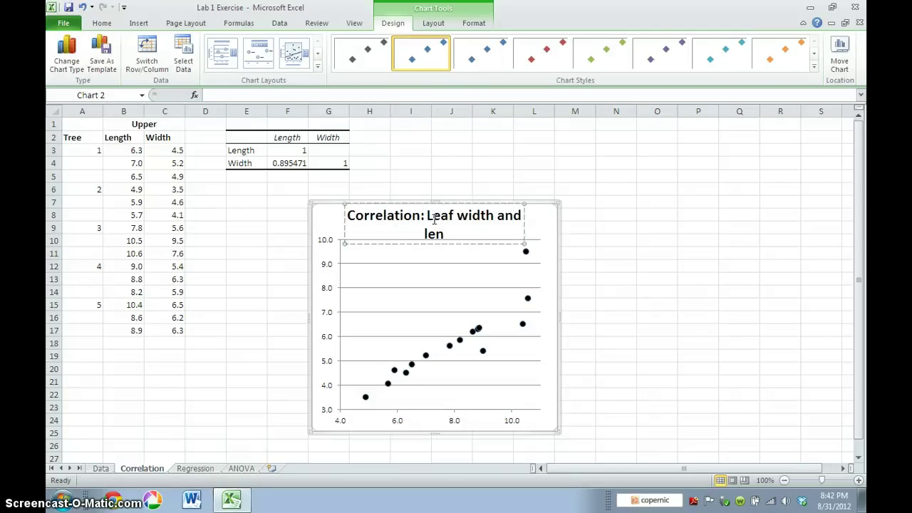
{"action": "type", "text": "gth"}
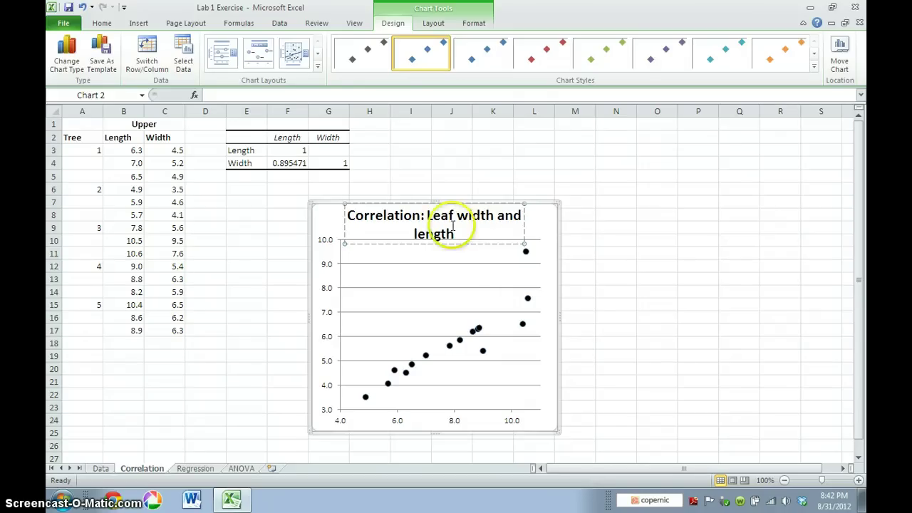
- Reduce the whole chart title's font size to 14 and deselect the chart
{"action": "left_click_drag", "start_coordinate": [459, 235], "coordinate": [356, 220]}
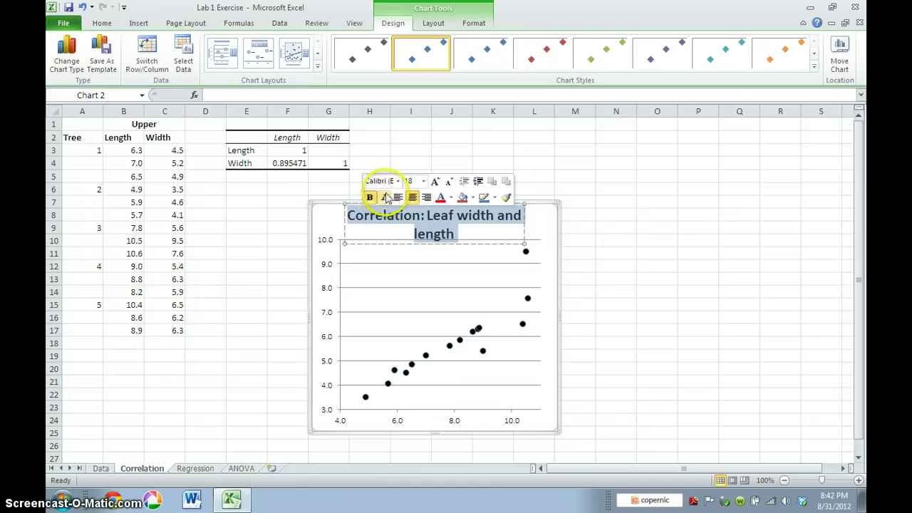
{"action": "left_click", "coordinate": [426, 183]}
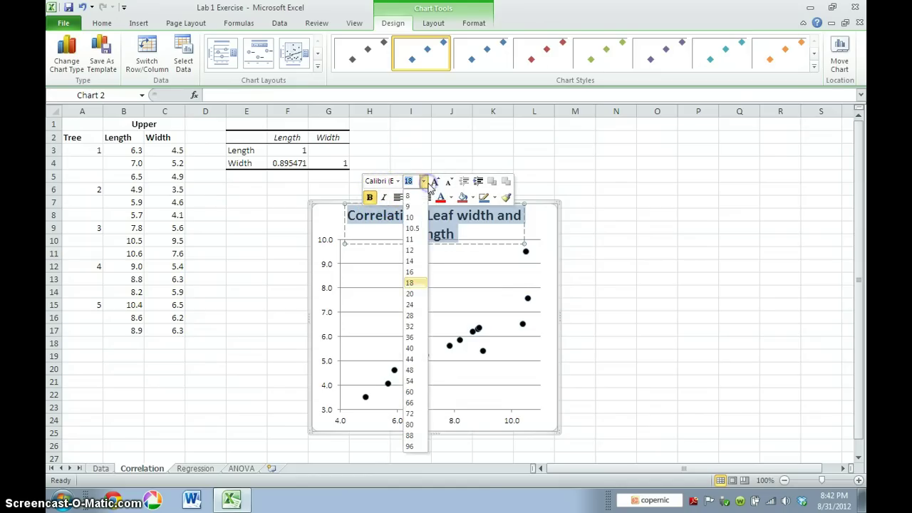
{"action": "left_click", "coordinate": [411, 261]}
{"action": "left_click", "coordinate": [614, 311]}
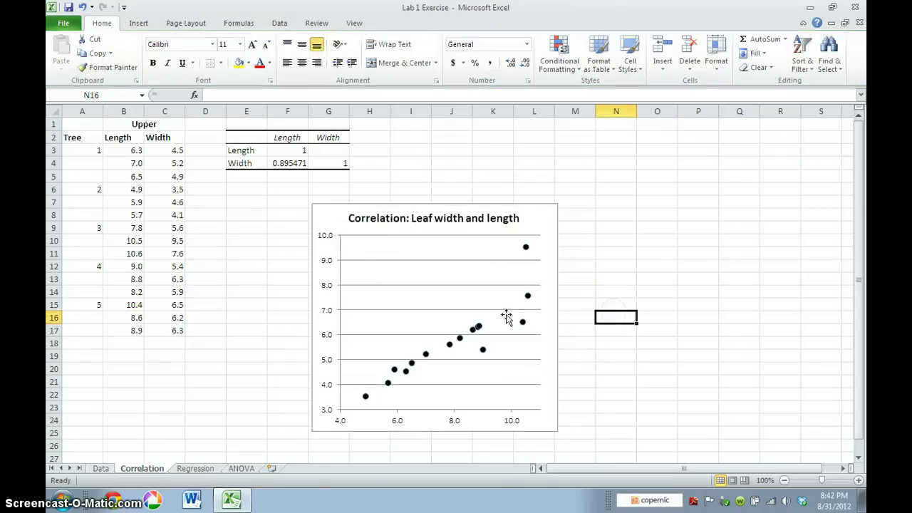
- Add a primary horizontal axis title below the axis reading "Leaf length (cm)"
{"action": "left_click", "coordinate": [336, 223]}
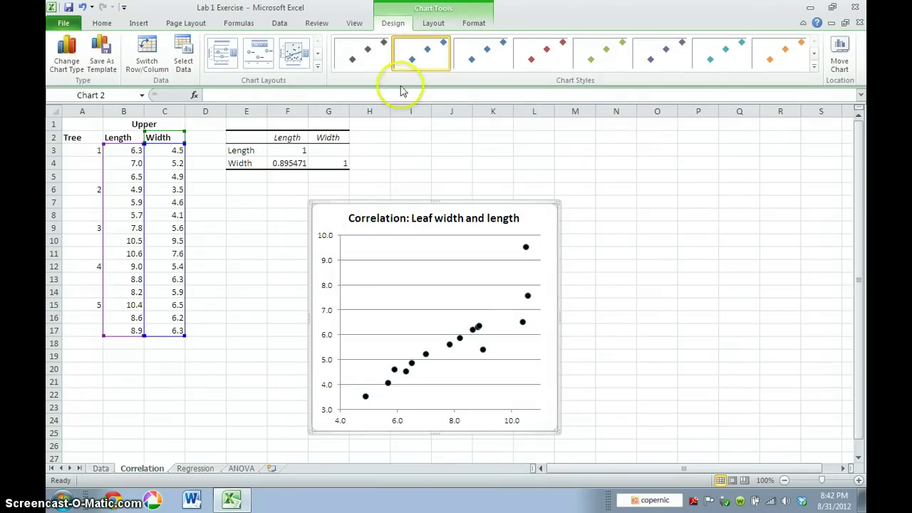
{"action": "left_click", "coordinate": [432, 23]}
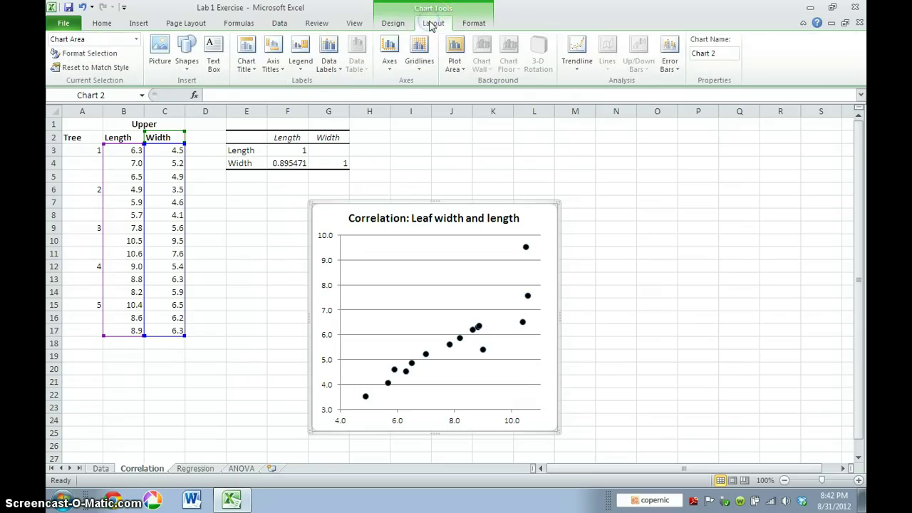
{"action": "left_click", "coordinate": [278, 70]}
{"action": "mouse_move", "coordinate": [303, 89]}
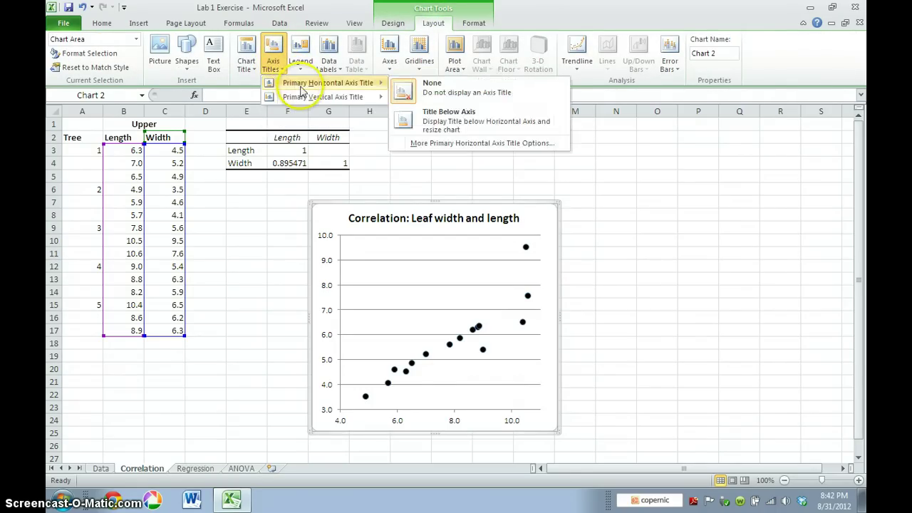
{"action": "left_click", "coordinate": [453, 121]}
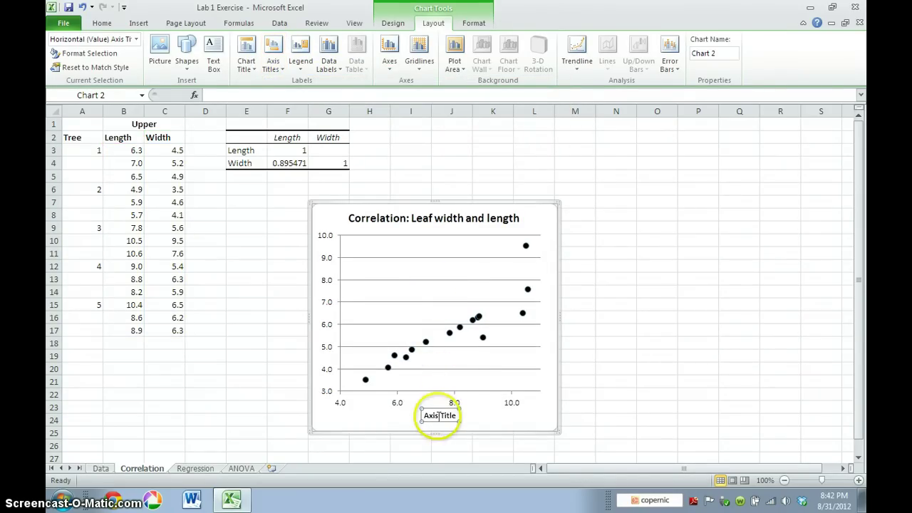
{"action": "triple_click", "coordinate": [439, 413]}
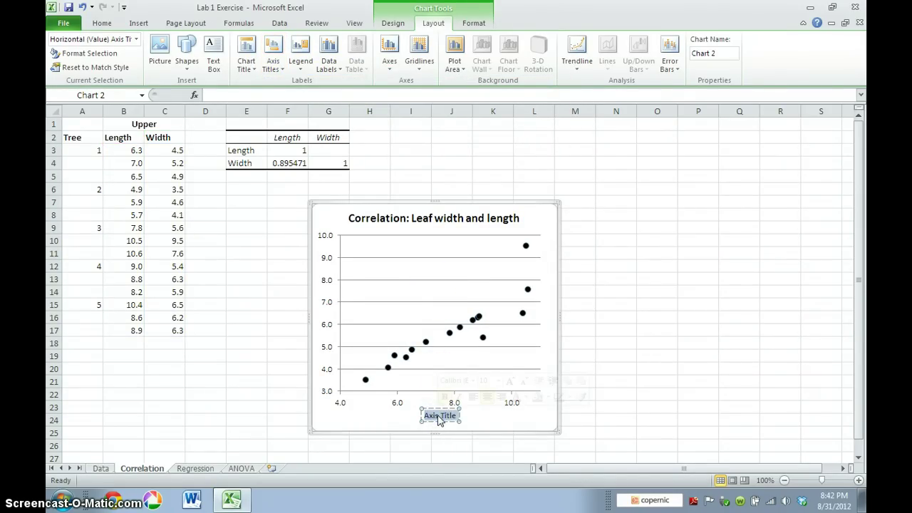
{"action": "key", "text": "BackSpace"}
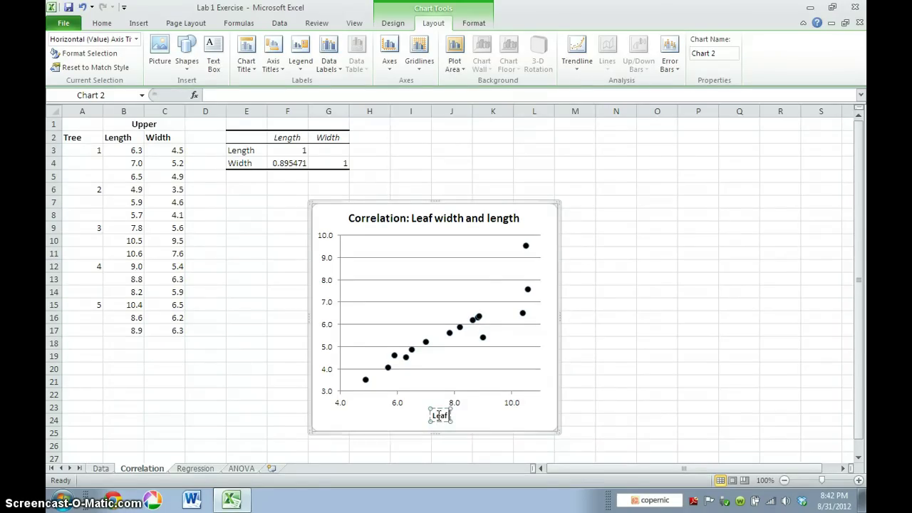
{"action": "type", "text": "Leaf length ("}
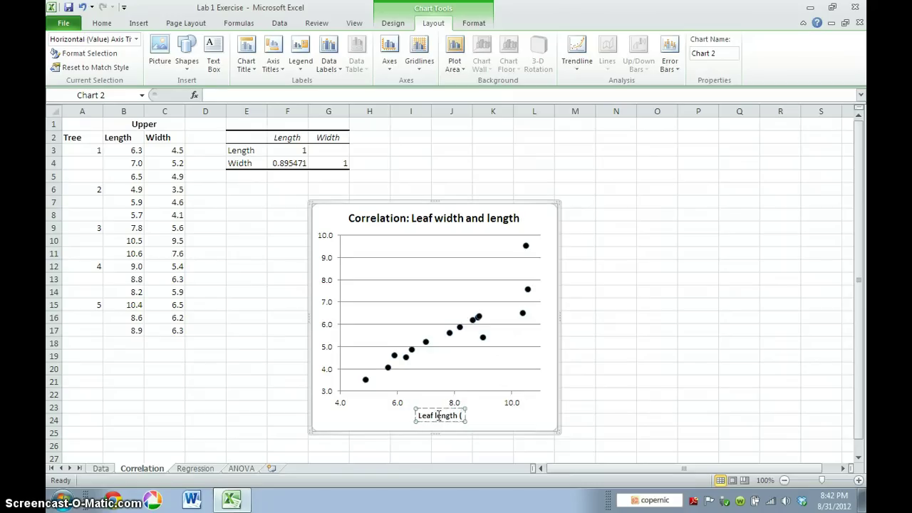
{"action": "type", "text": "cm)"}
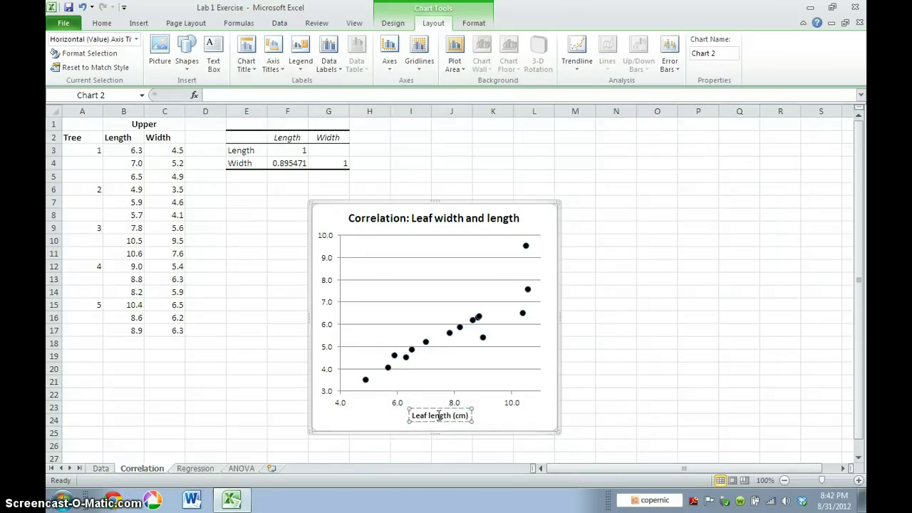
- Add a rotated primary vertical axis title reading "Leaf width (cm)" and deselect the chart
{"action": "left_click", "coordinate": [278, 75]}
{"action": "mouse_move", "coordinate": [320, 104]}
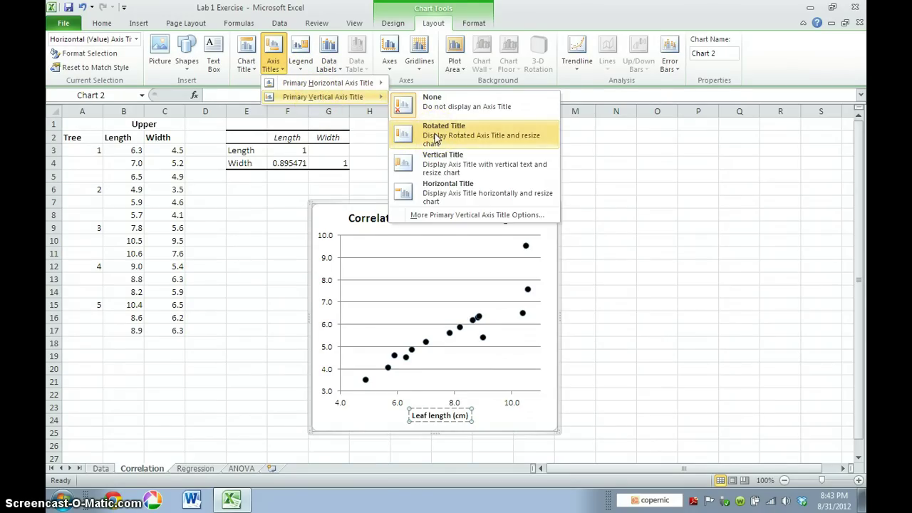
{"action": "left_click", "coordinate": [435, 137]}
{"action": "left_click", "coordinate": [327, 311]}
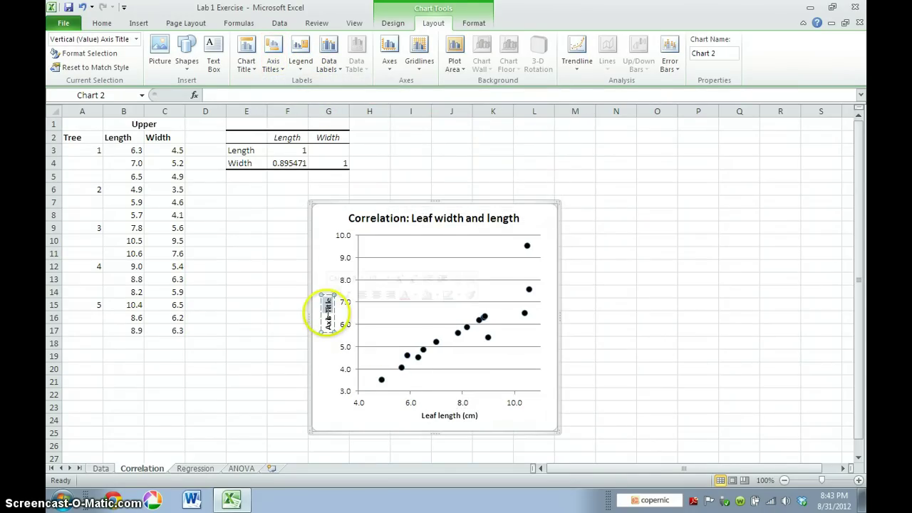
{"action": "triple_click", "coordinate": [327, 315]}
{"action": "type", "text": "Leaf"}
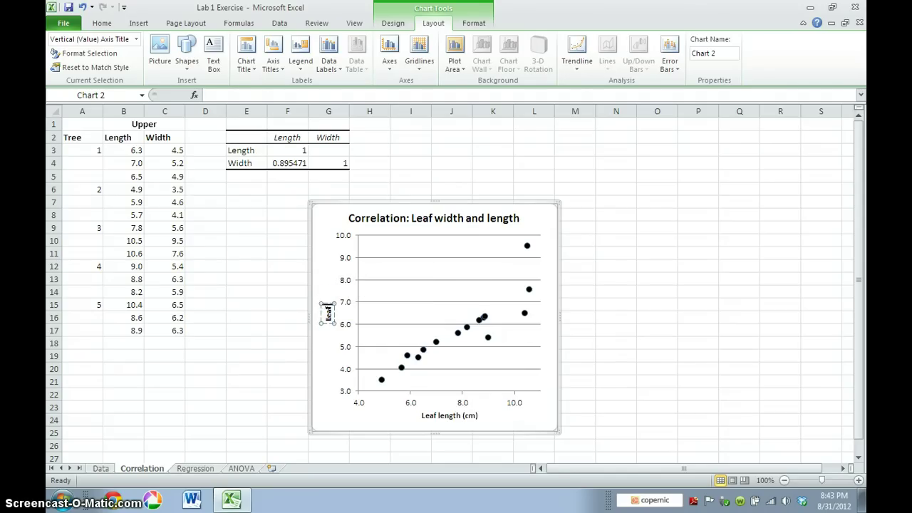
{"action": "type", "text": " width (cm)"}
{"action": "left_click", "coordinate": [275, 317]}
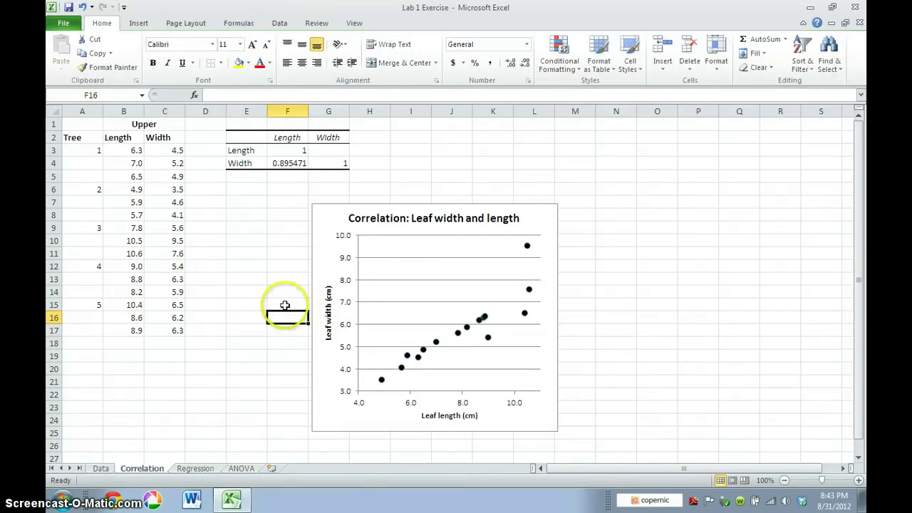
- Delete the vertical axis major gridlines from the scatter chart
{"action": "left_click", "coordinate": [410, 261]}
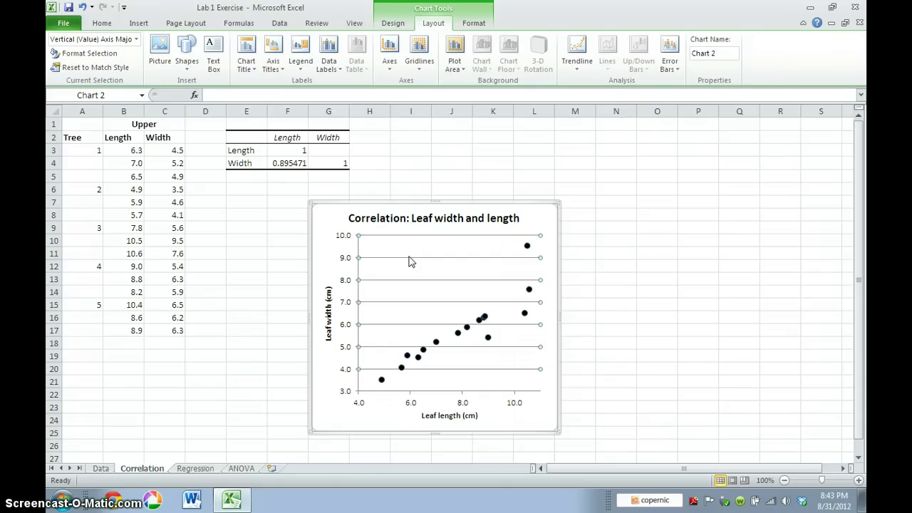
{"action": "key", "text": "Delete"}
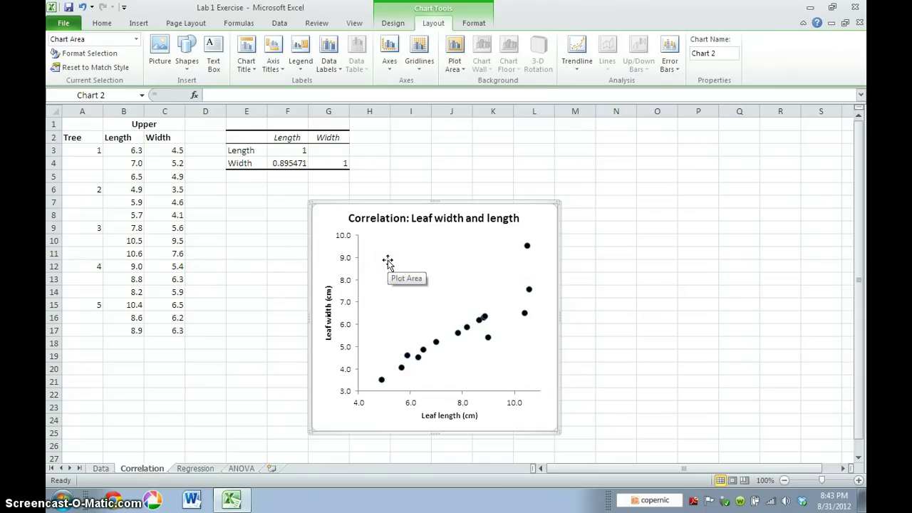
- Insert a text box in the empty upper-left area of the chart's plot and enter "r = 0.9"
{"action": "left_click", "coordinate": [141, 23]}
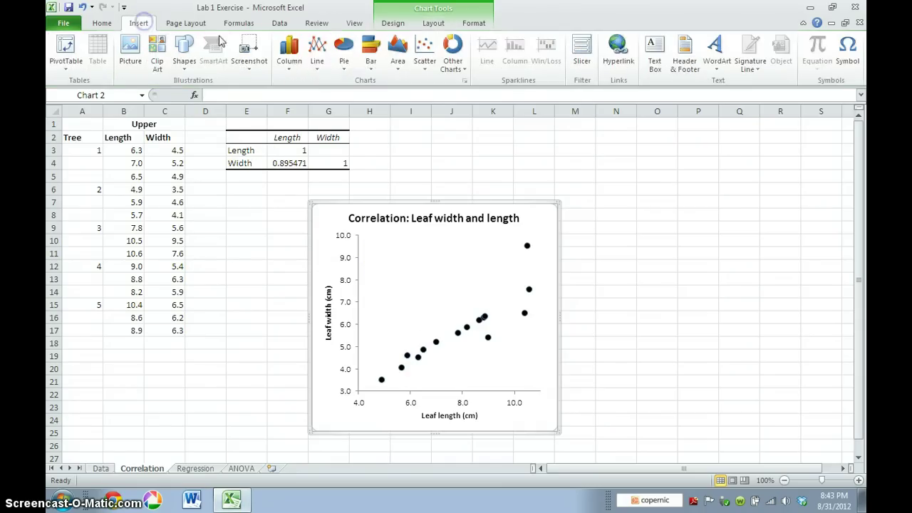
{"action": "left_click", "coordinate": [650, 66]}
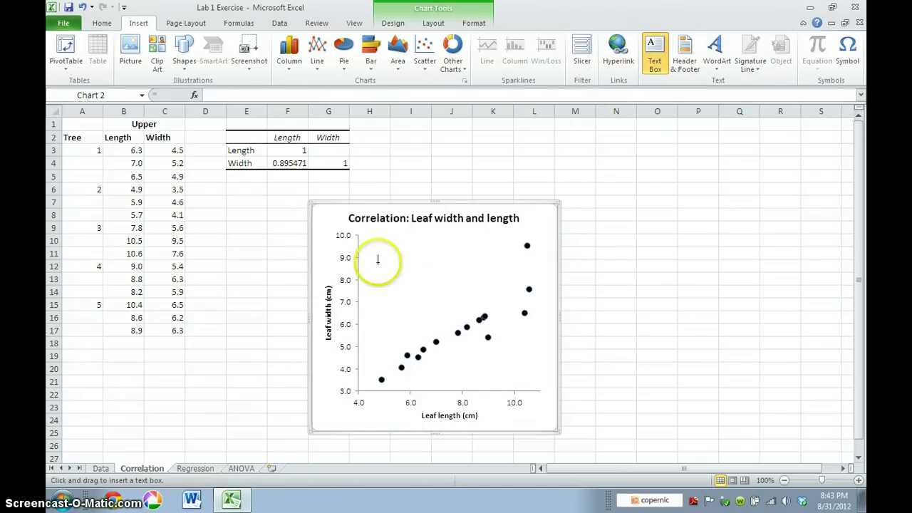
{"action": "mouse_move", "coordinate": [368, 249]}
{"action": "left_mouse_down"}
{"action": "mouse_move", "coordinate": [423, 254]}
{"action": "mouse_move", "coordinate": [424, 282]}
{"action": "left_mouse_up"}
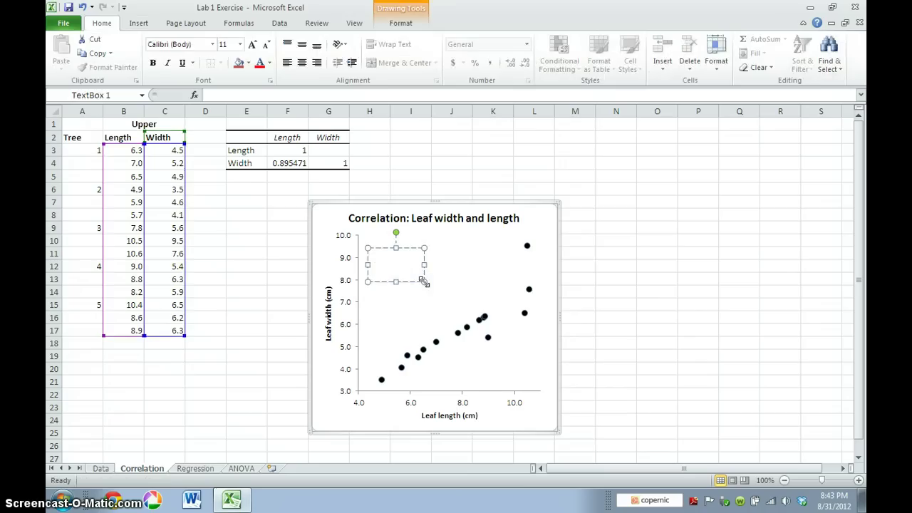
{"action": "type", "text": "r = 0.9"}
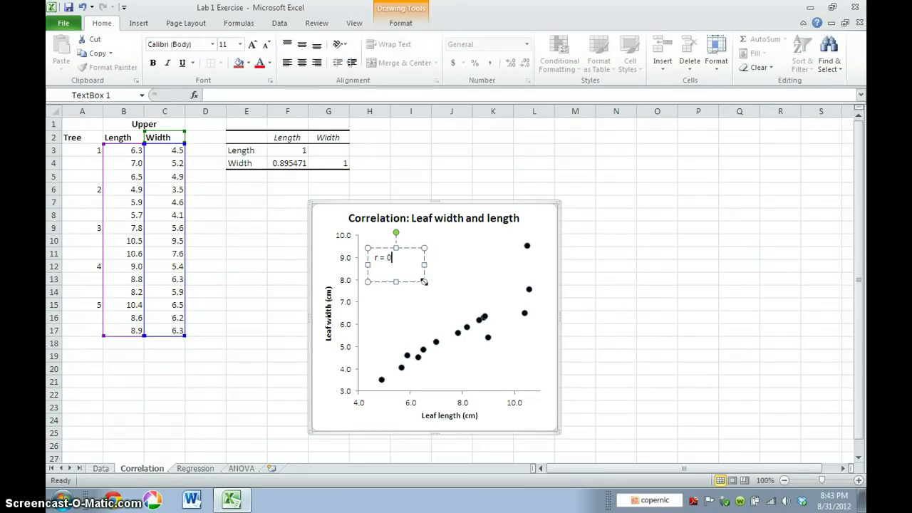